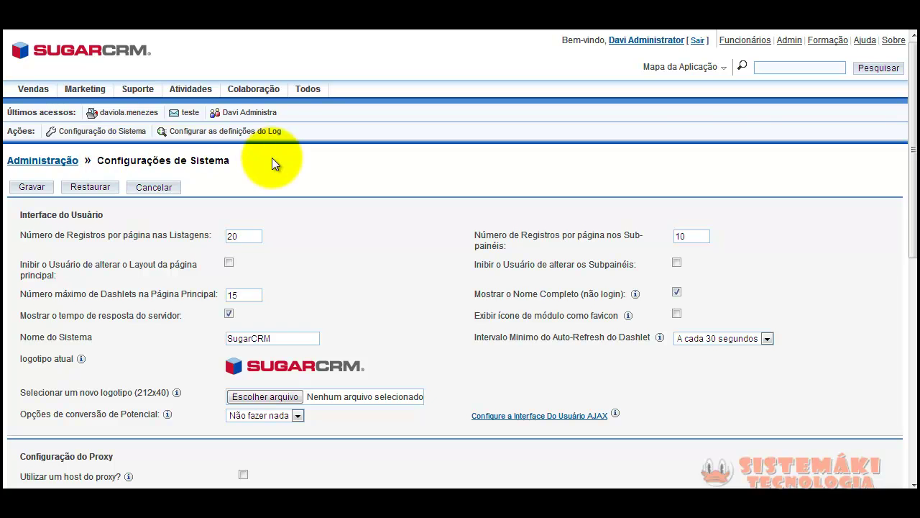
Open the Administração page and review its user, Sugar Network, system, e-mail, development tools and support sections
left_click(790, 41)
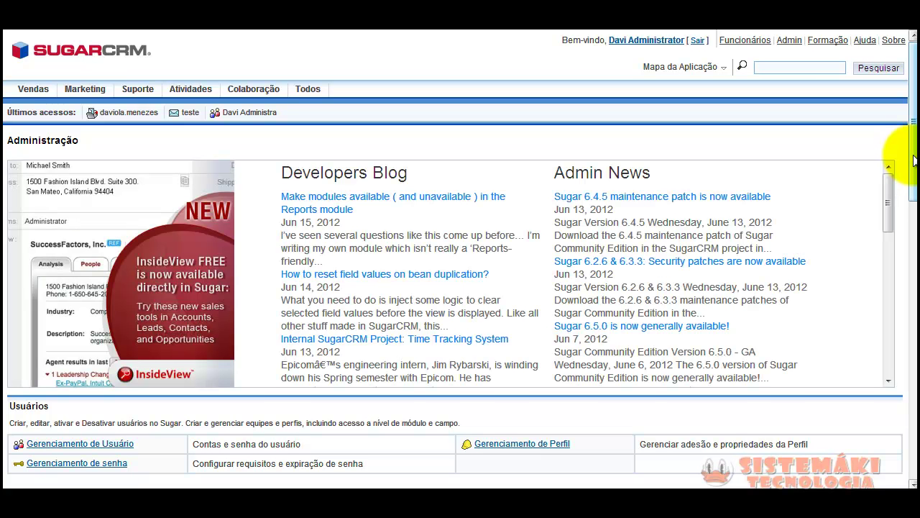
left_click_drag(914, 162, 901, 267)
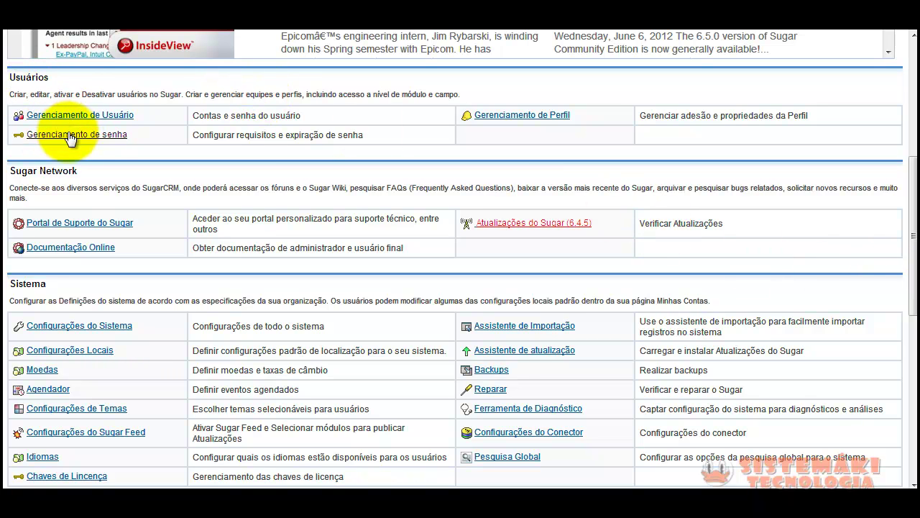
left_click_drag(192, 112, 320, 117)
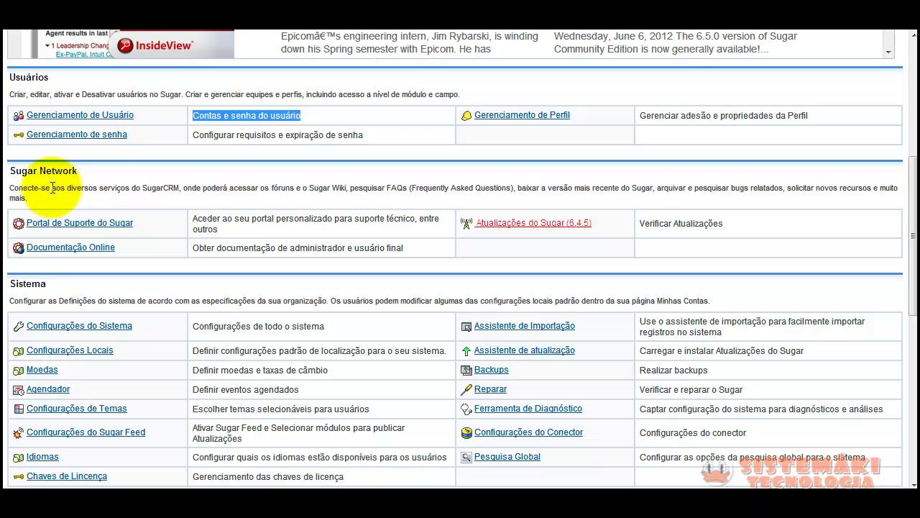
left_click_drag(53, 187, 153, 185)
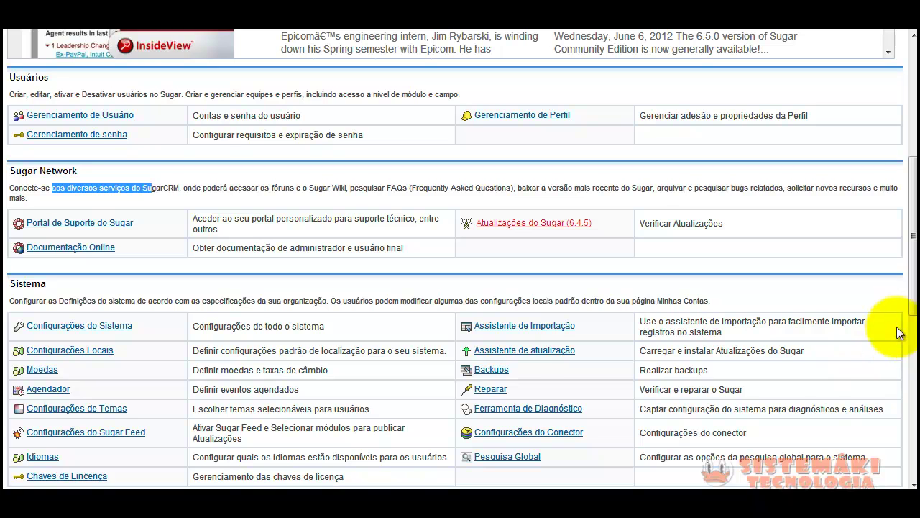
left_click_drag(913, 285, 910, 379)
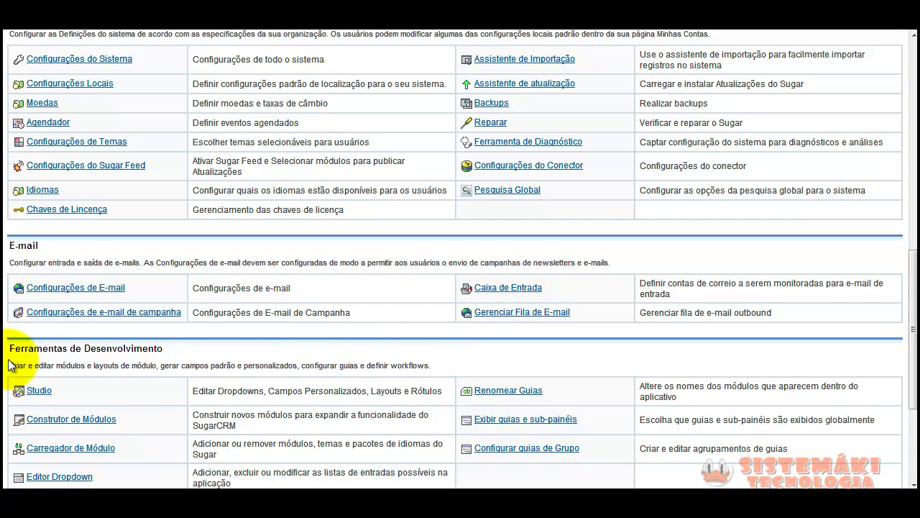
left_click_drag(10, 352, 189, 351)
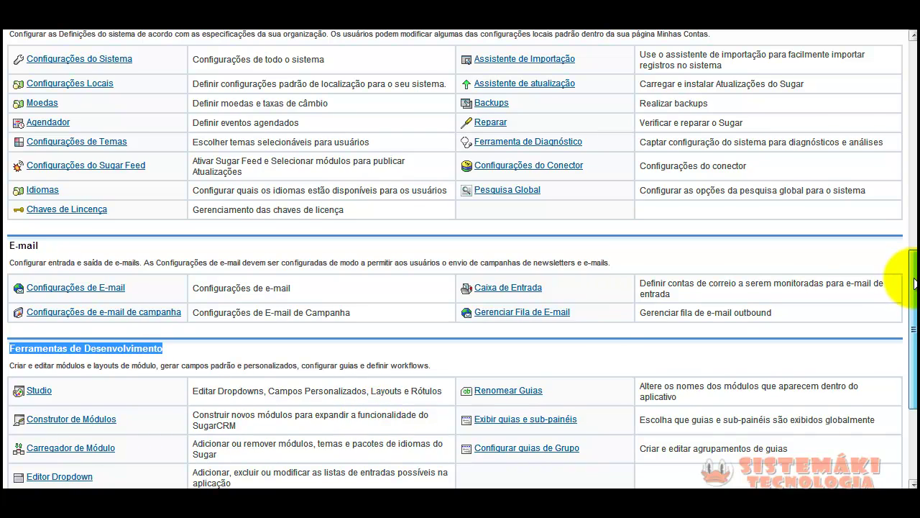
left_click_drag(909, 284, 910, 316)
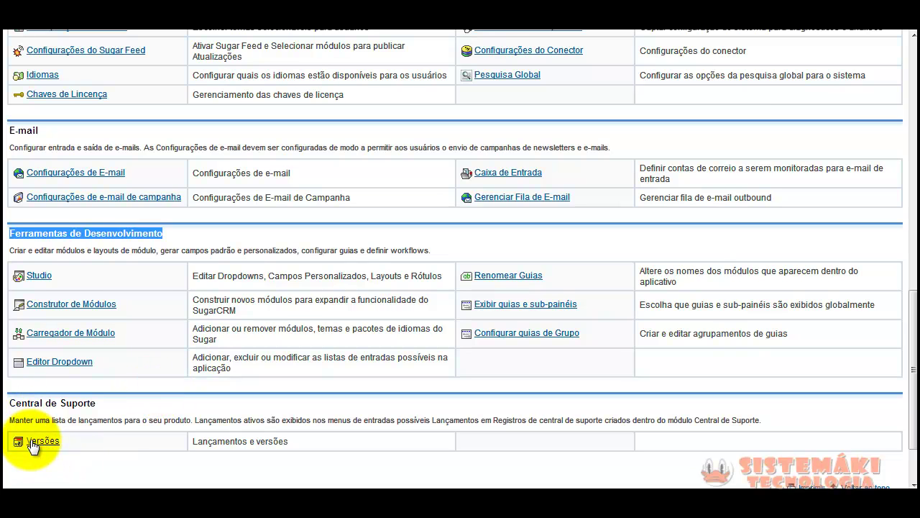
left_click_drag(913, 317, 914, 243)
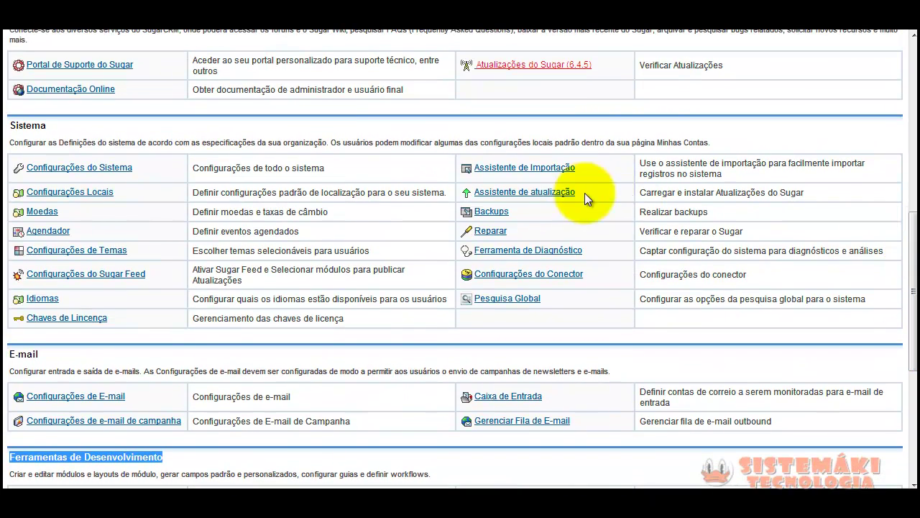
Open Configurações do Sistema and examine the records per listing page, home page layout restriction and maximum dashlets settings
left_click(85, 171)
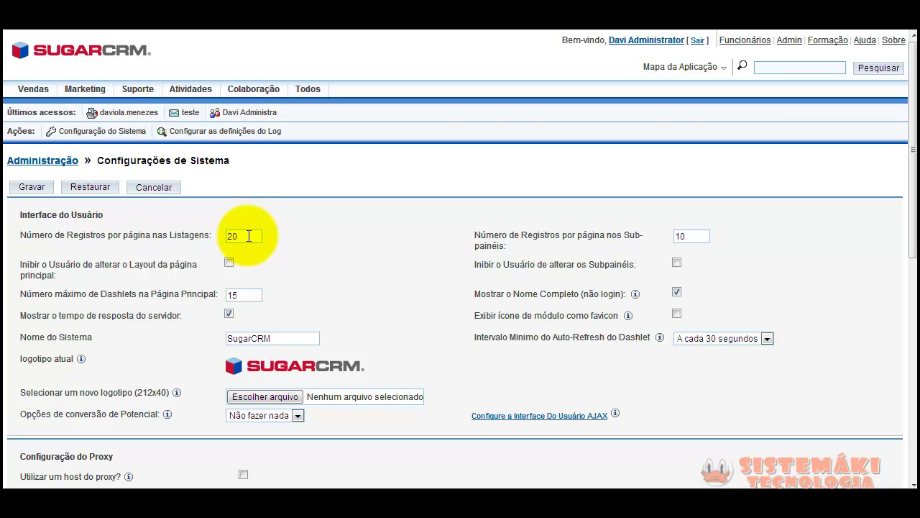
left_click_drag(248, 236, 208, 235)
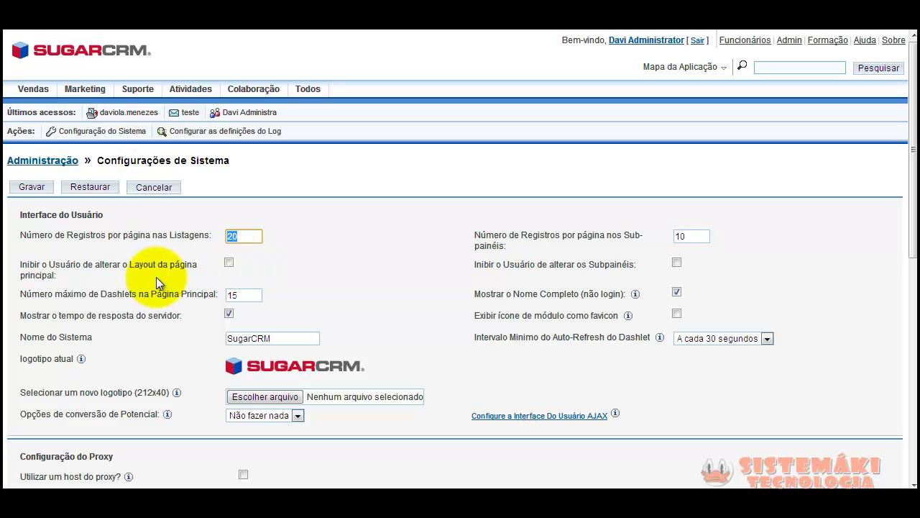
left_click(230, 263)
left_click(229, 263)
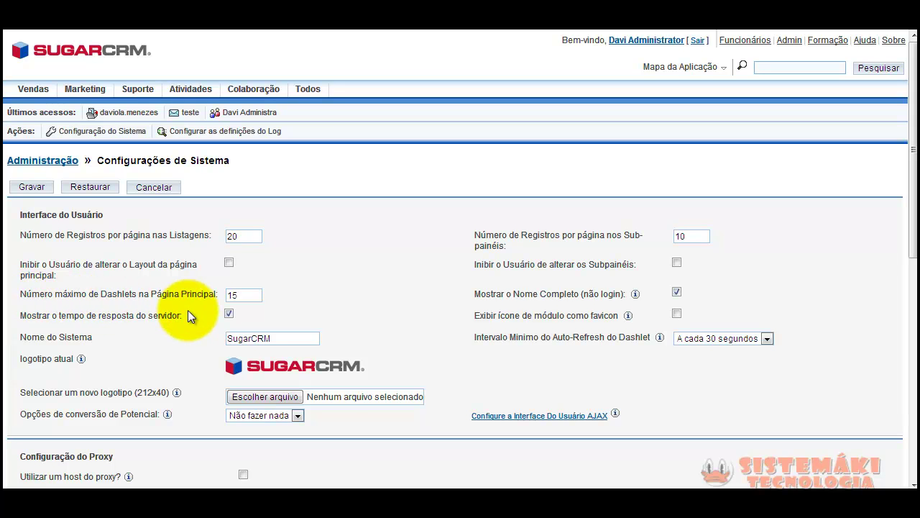
left_click(242, 295)
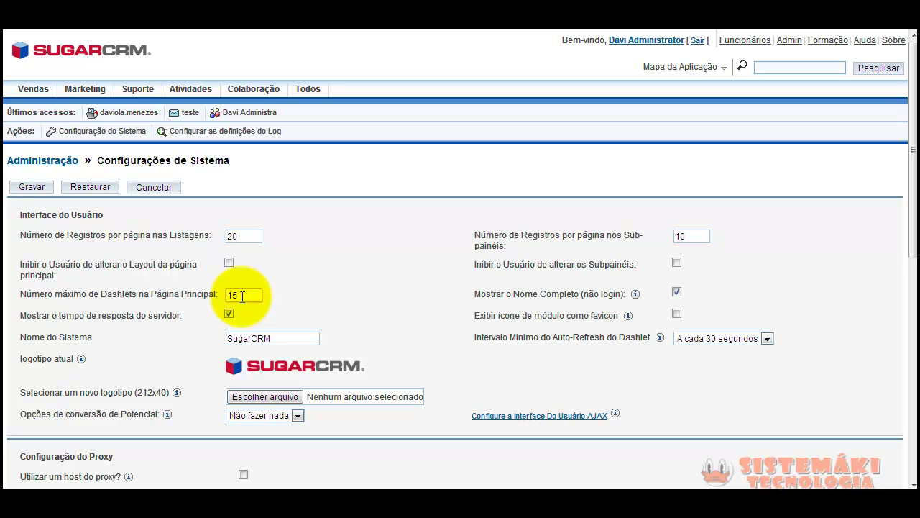
left_click_drag(243, 297, 227, 295)
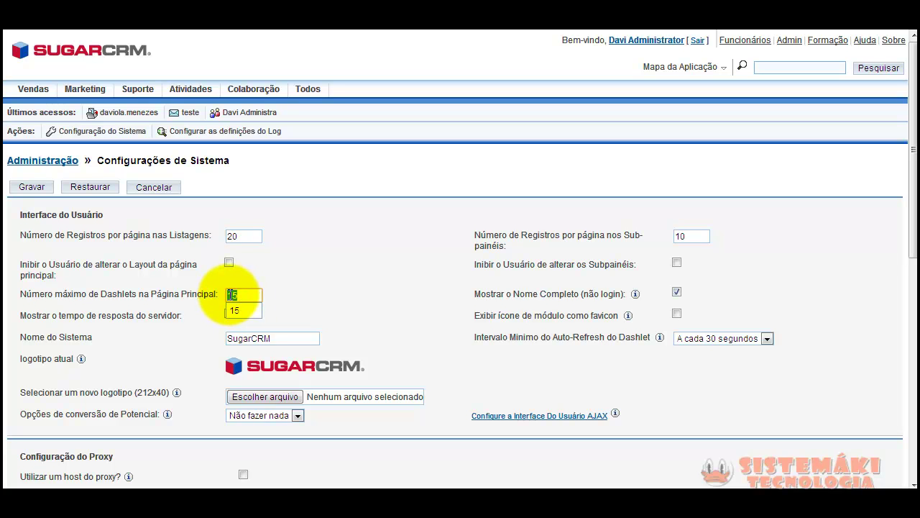
left_click(331, 273)
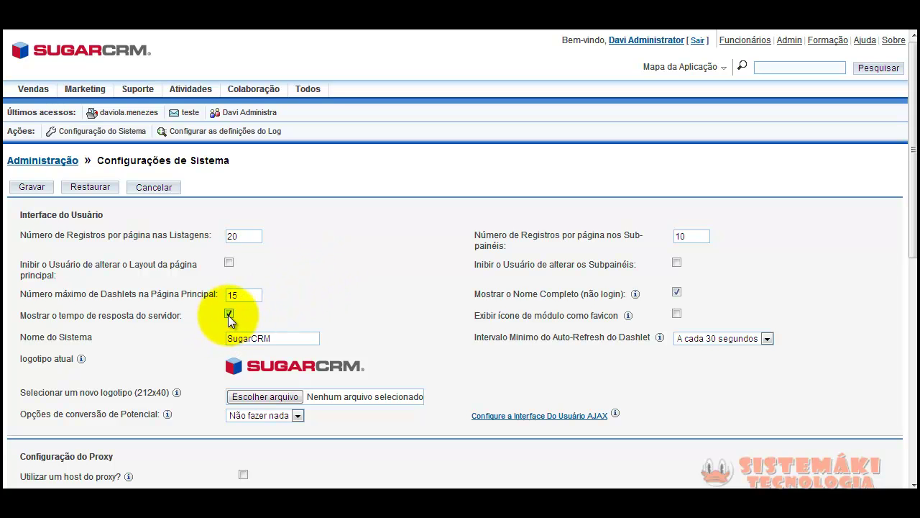
Examine the server response time shown in the footer of the system settings page
left_click_drag(914, 207, 915, 417)
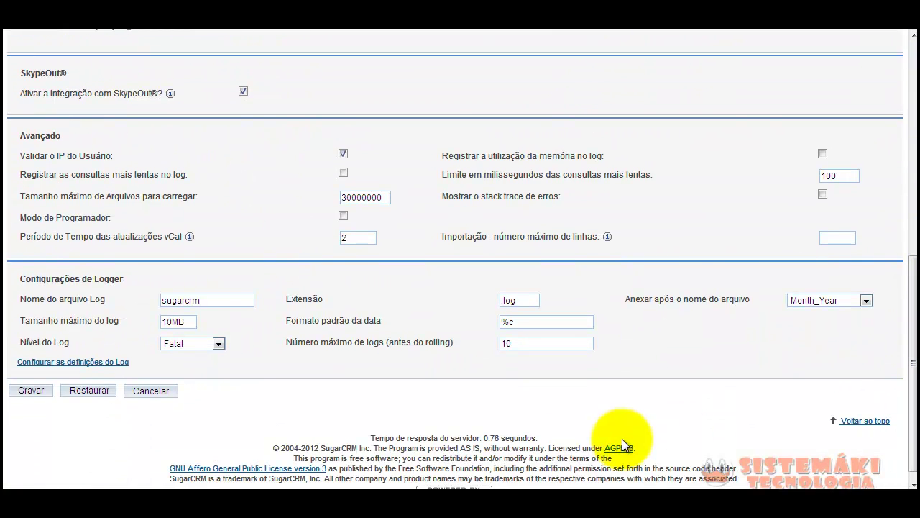
mouse_move(483, 438)
left_mouse_down()
mouse_move(552, 438)
mouse_move(501, 438)
left_mouse_up()
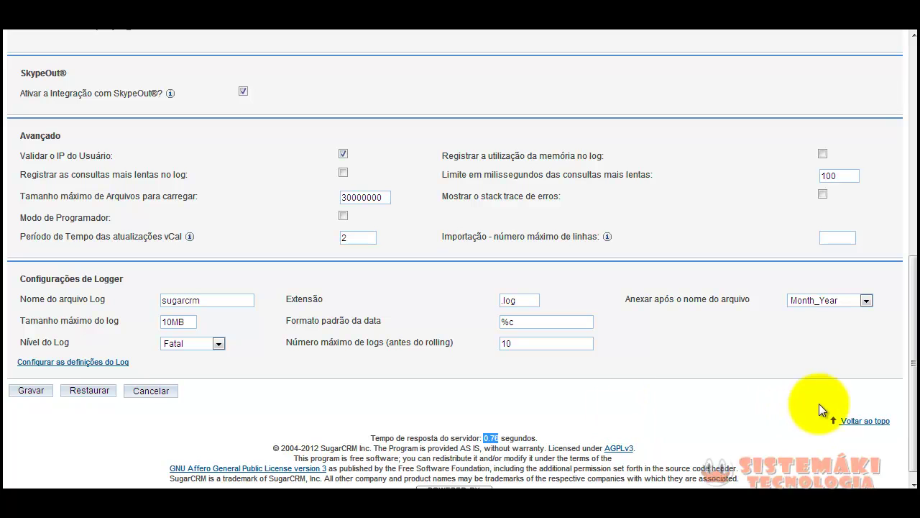
scroll(910, 316, "up", 2)
left_click_drag(912, 329, 913, 308)
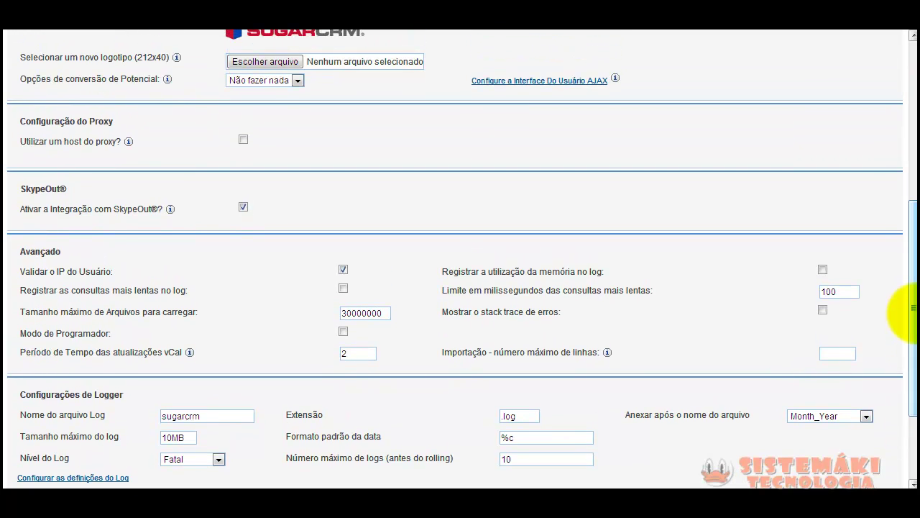
left_click_drag(916, 293, 907, 349)
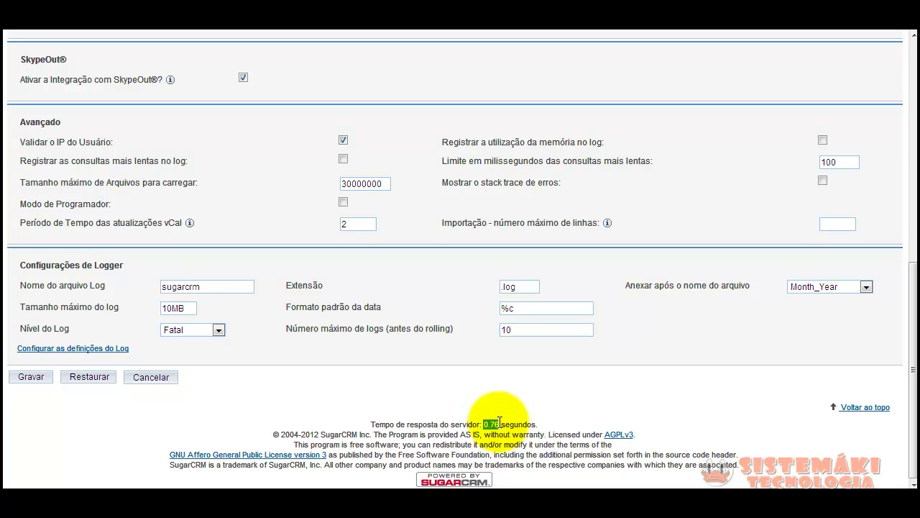
left_click_drag(912, 319, 916, 344)
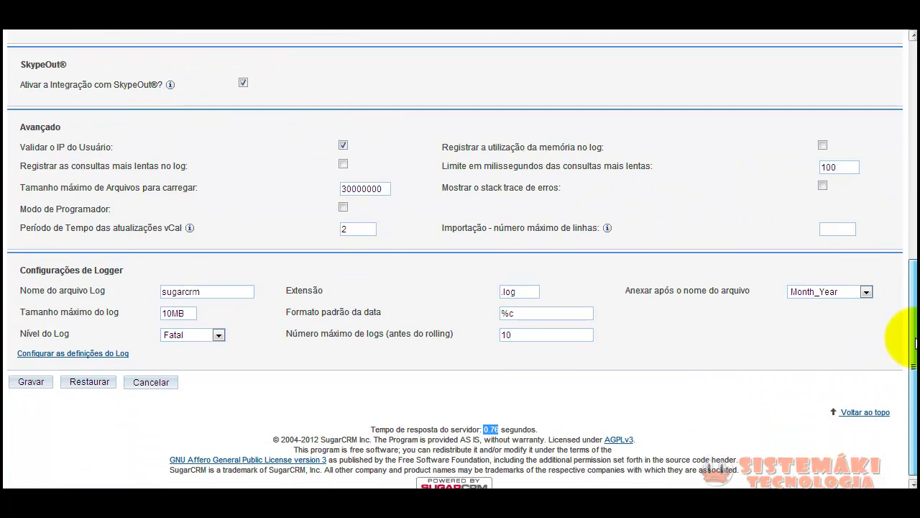
left_click(523, 429)
left_click_drag(499, 430, 484, 431)
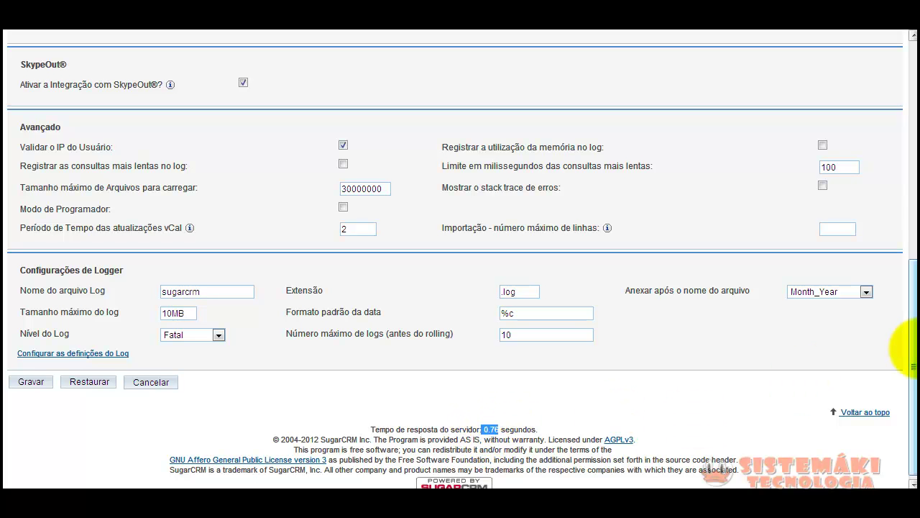
Set the Nome do Sistema to "Sistemaki CRM"
left_click_drag(914, 361, 904, 205)
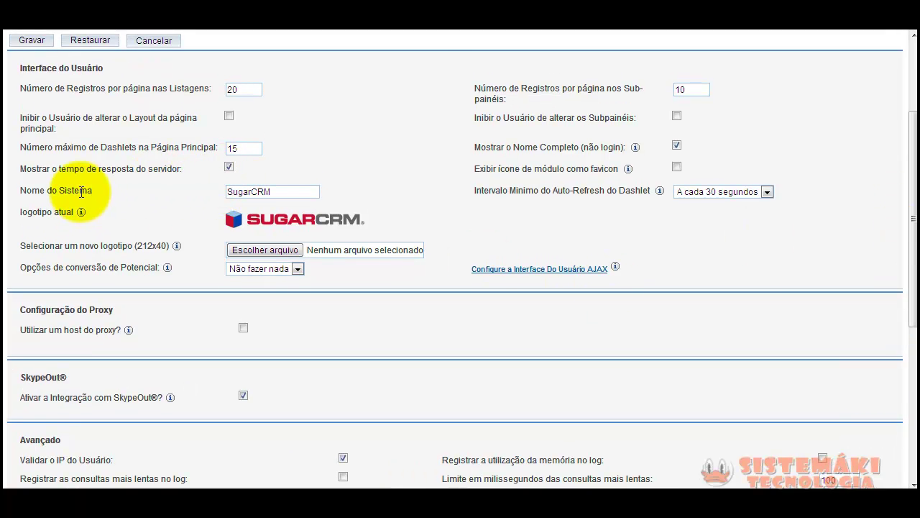
double_click(259, 190)
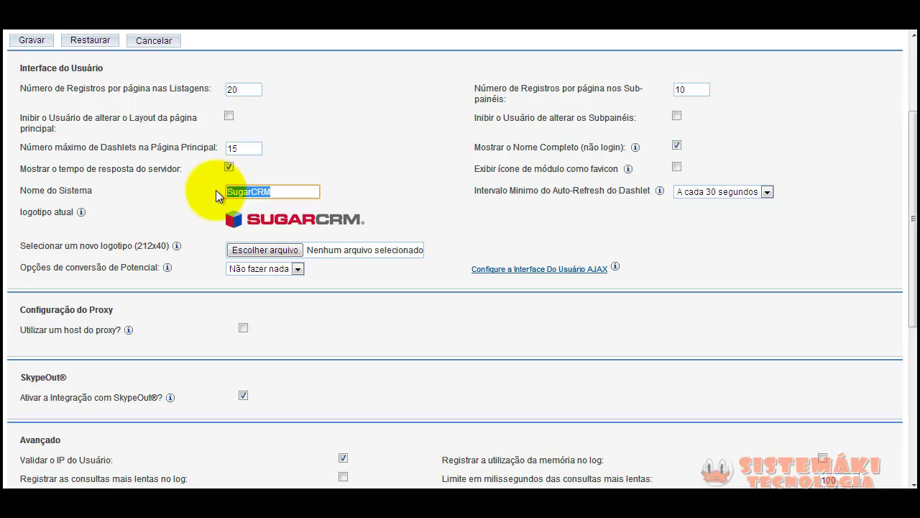
type("Sis")
key("Down")
key("Return")
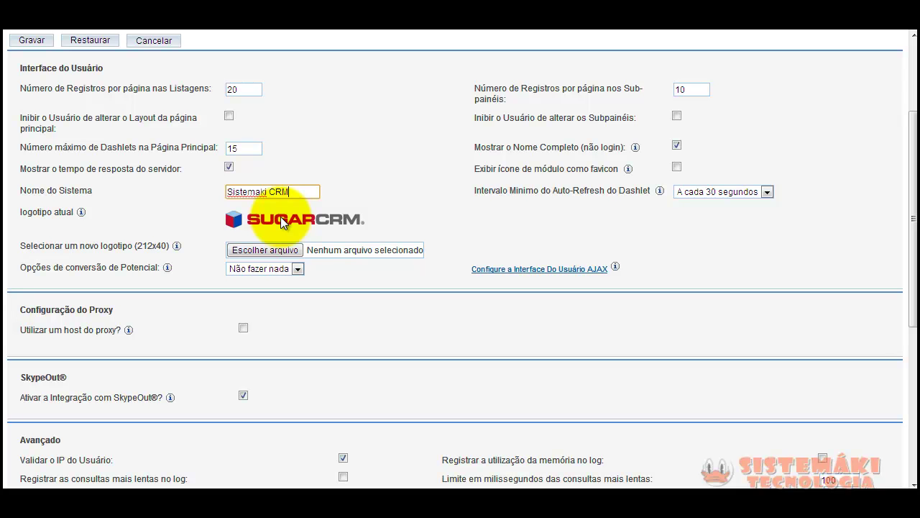
Review the current logo and the 212x40 new logo setting, opening its file chooser and cancelling without picking a file
mouse_move(81, 214)
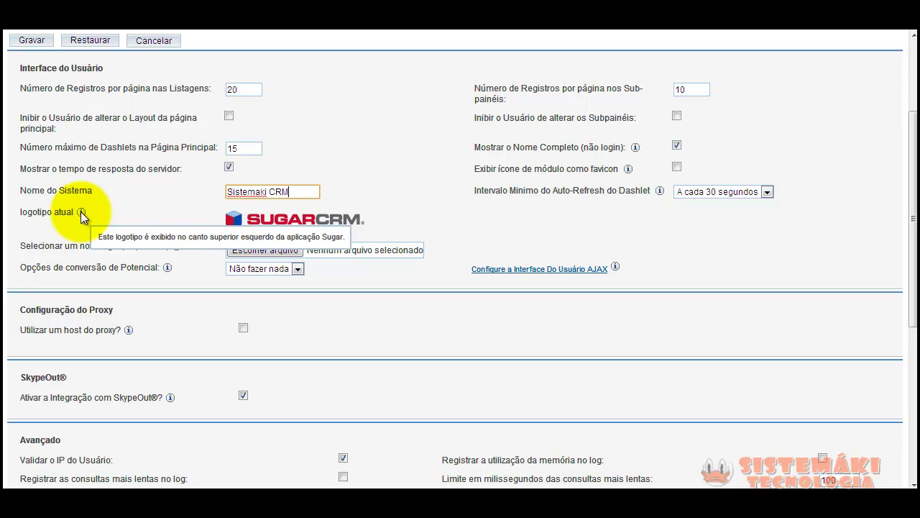
left_click_drag(912, 149, 908, 103)
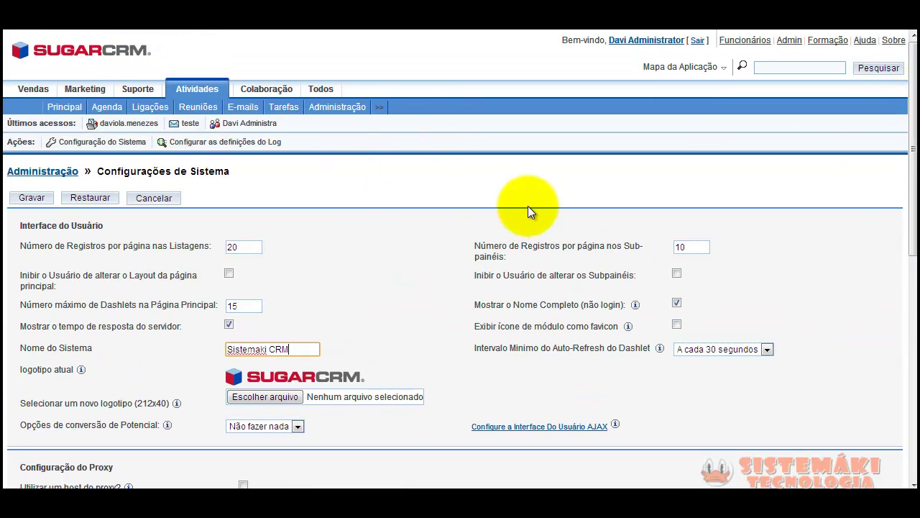
left_click_drag(910, 146, 871, 225)
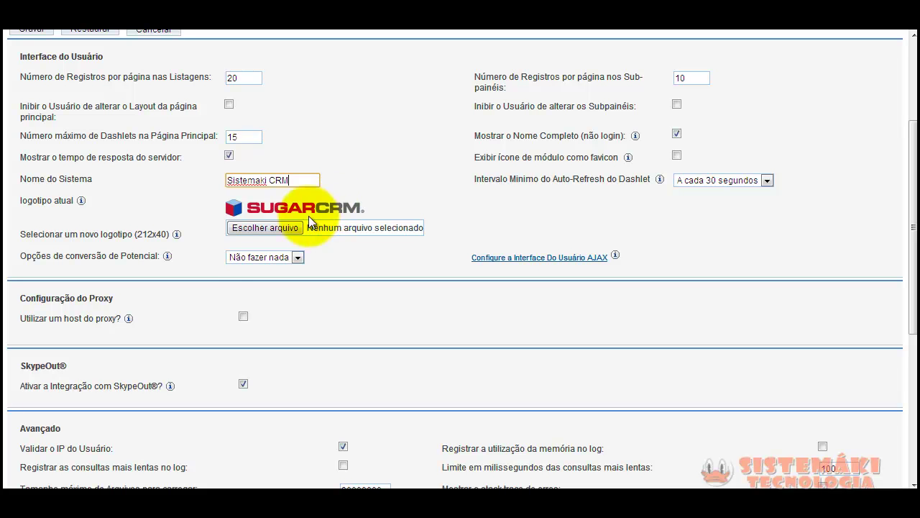
left_click_drag(136, 234, 167, 235)
mouse_move(177, 237)
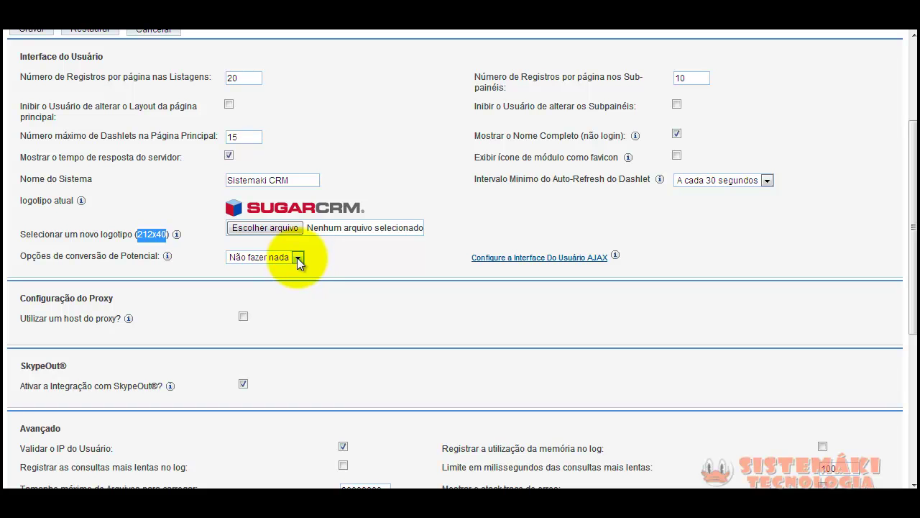
left_click(285, 231)
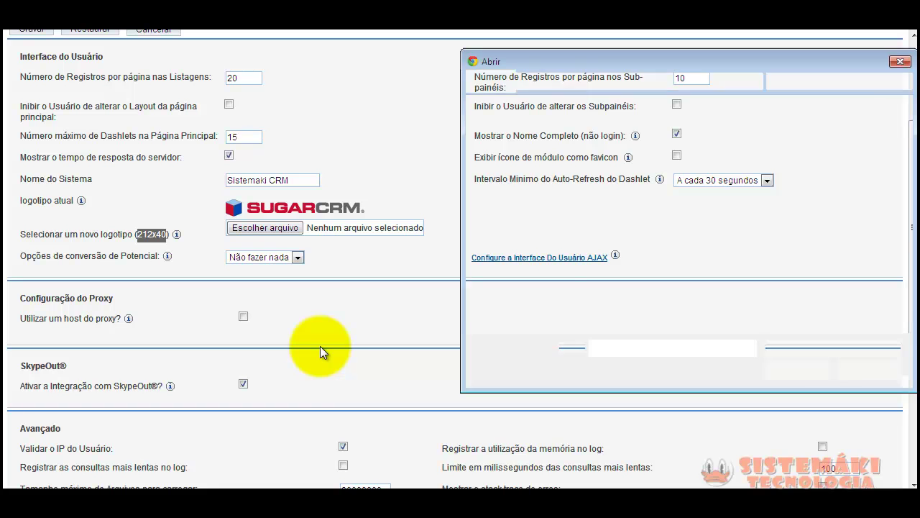
left_click(877, 371)
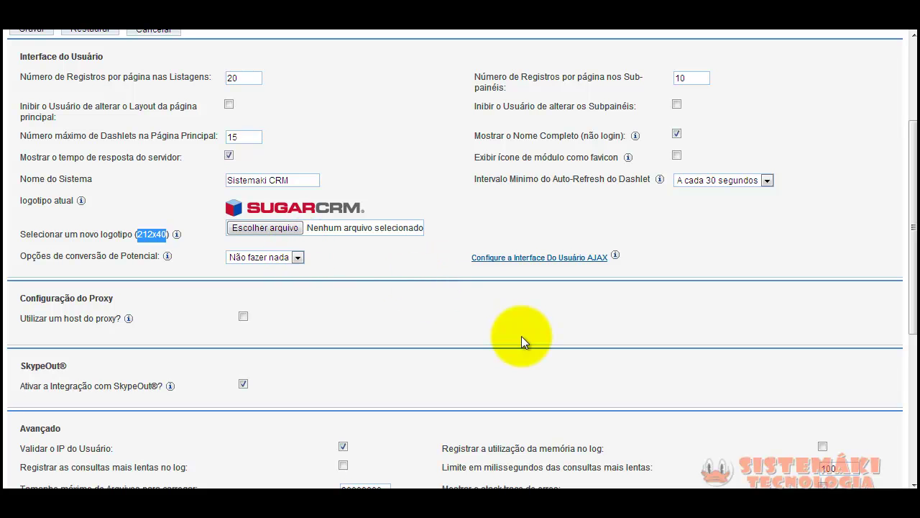
Check the server response time in the page footer once more and return to the user interface settings
left_click_drag(912, 248, 913, 406)
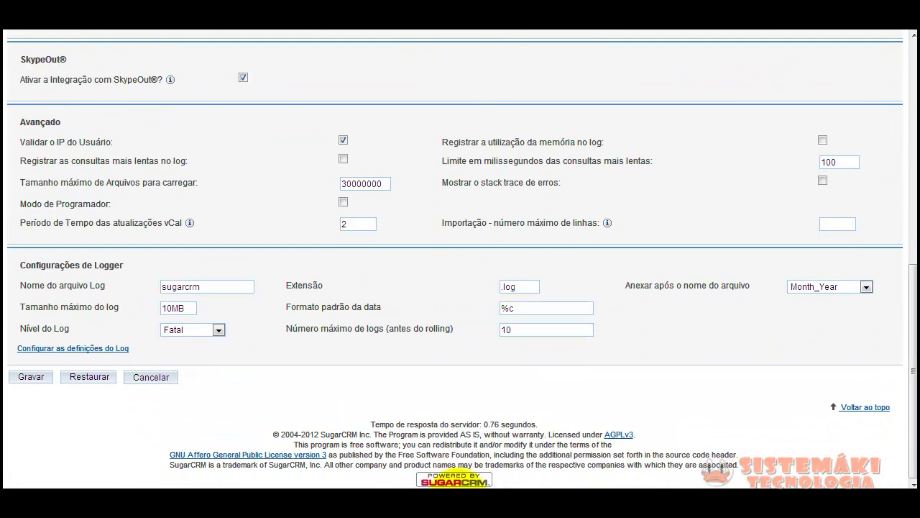
double_click(493, 424)
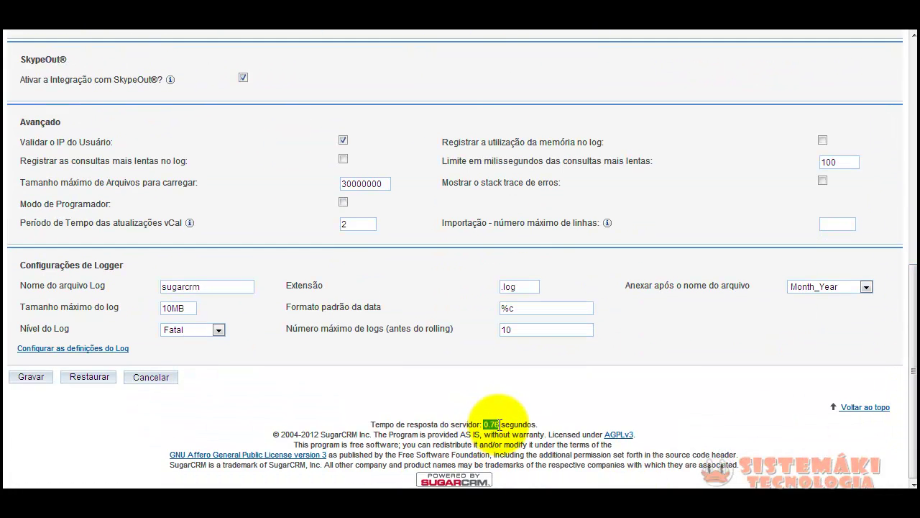
left_click_drag(912, 380, 913, 214)
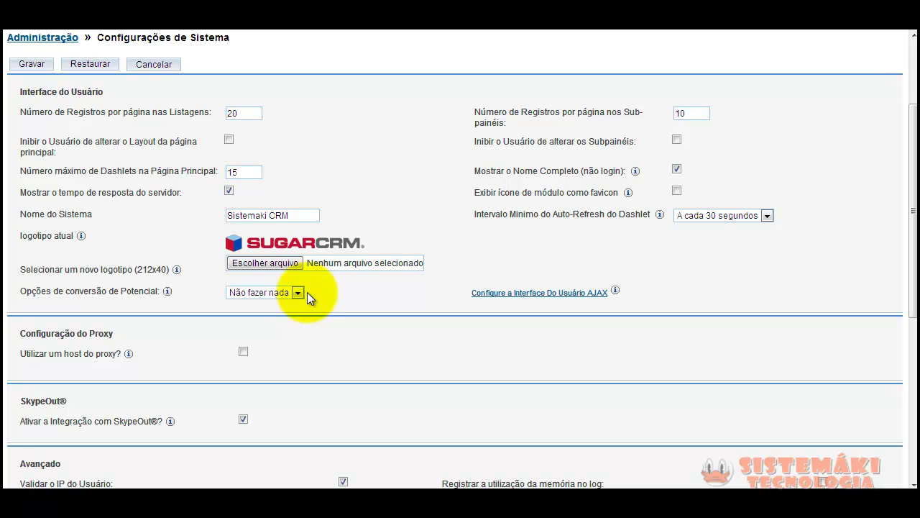
Read the help for Opções de conversão de Potencial and view its available choices, keeping "Não fazer nada"
mouse_move(168, 291)
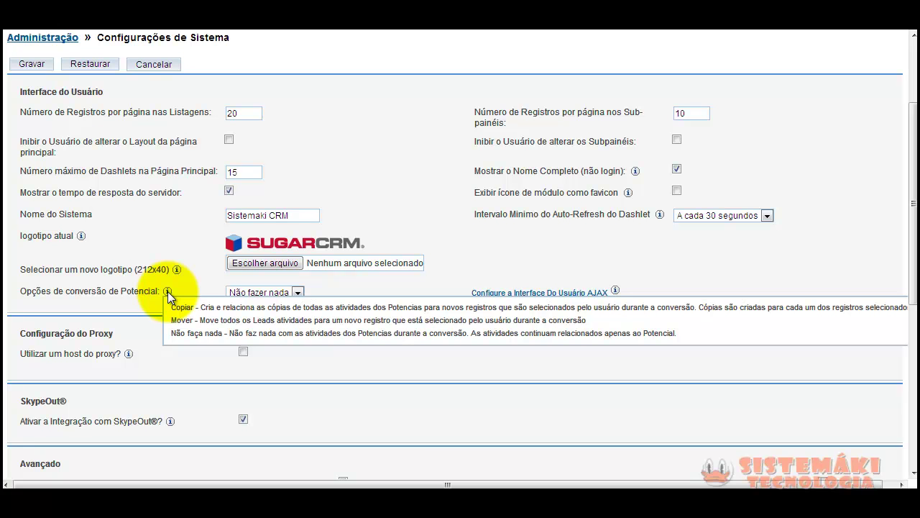
left_click(260, 288)
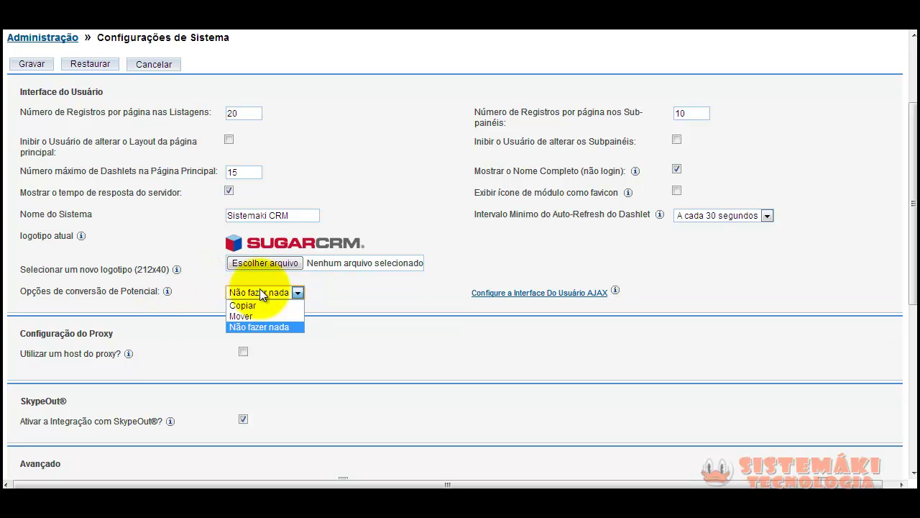
left_click(264, 282)
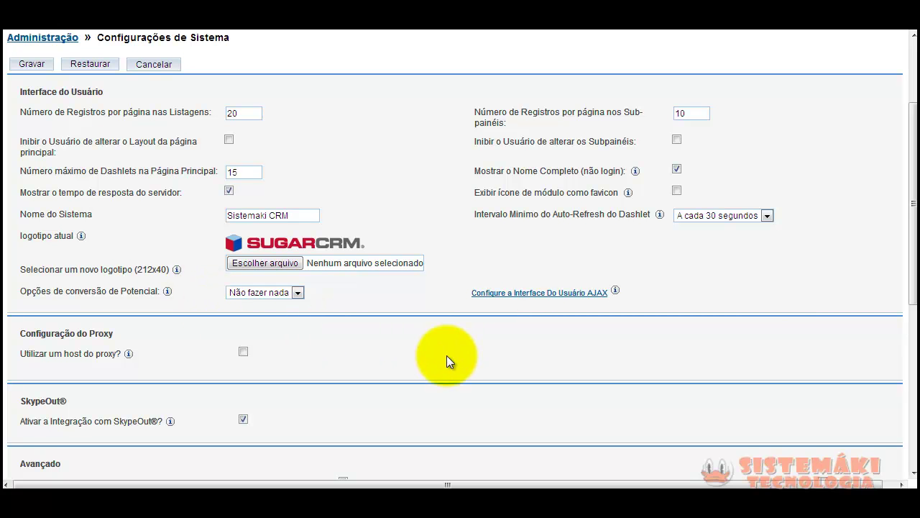
Review the Opções de conversão de Potencial choices, the records per subpanel setting and the Inibir o Usuário de alterar os Subpainéis option
left_click(298, 292)
left_click(324, 295)
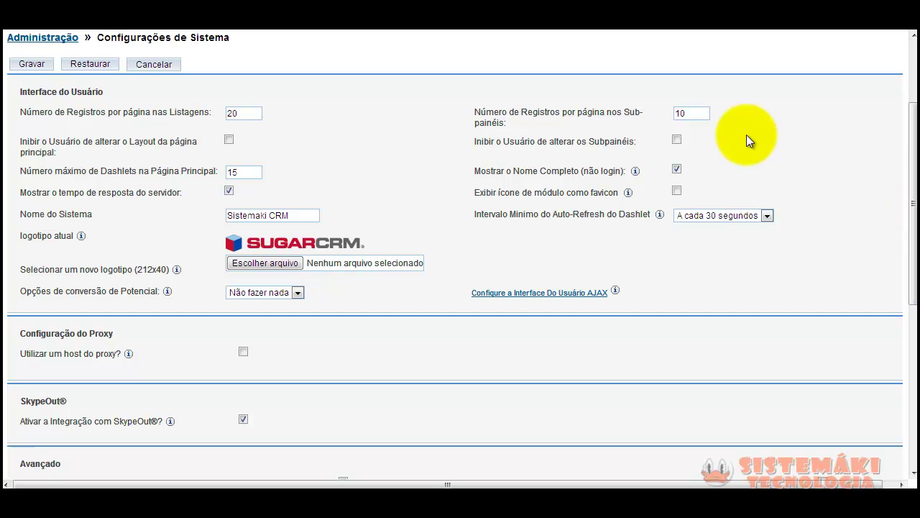
left_click_drag(492, 114, 676, 113)
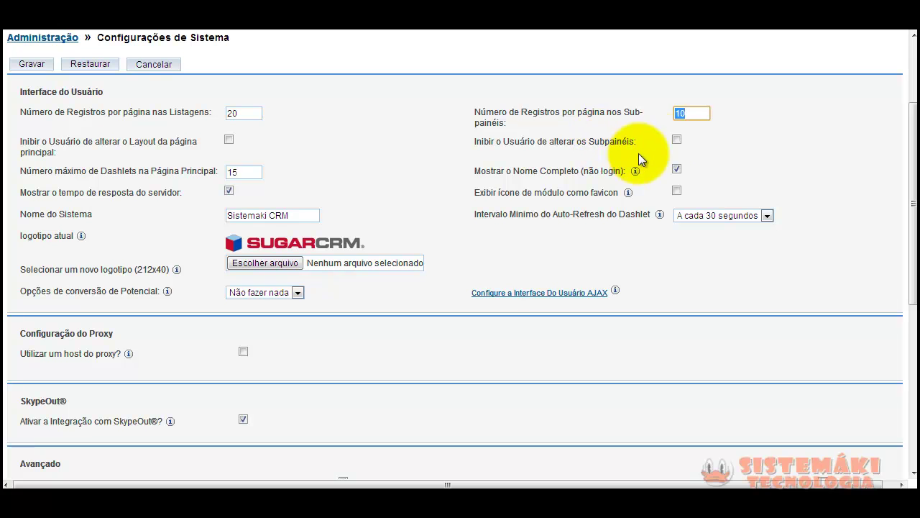
left_click(676, 139)
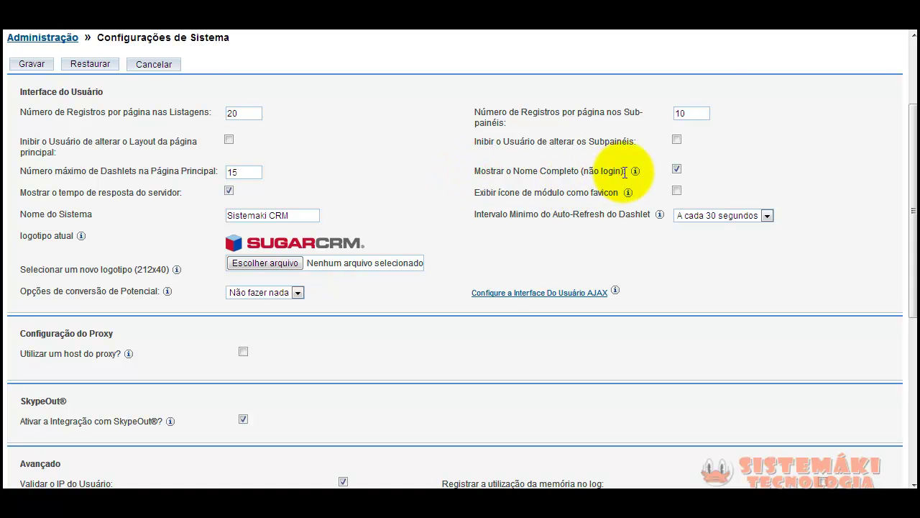
Turn off Mostrar o Nome Completo (não login) and turn on Exibir ícone de módulo como favicon, checking the favicon in the browser tab
mouse_move(636, 171)
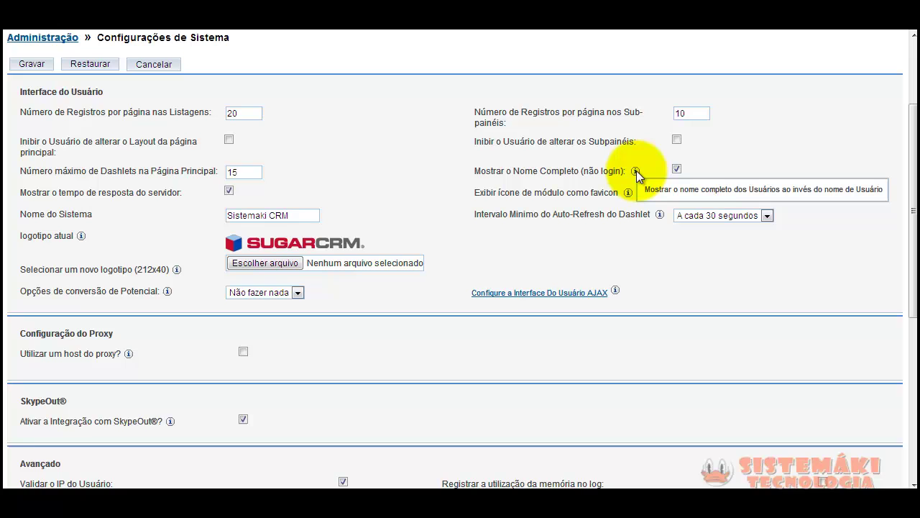
left_click(677, 170)
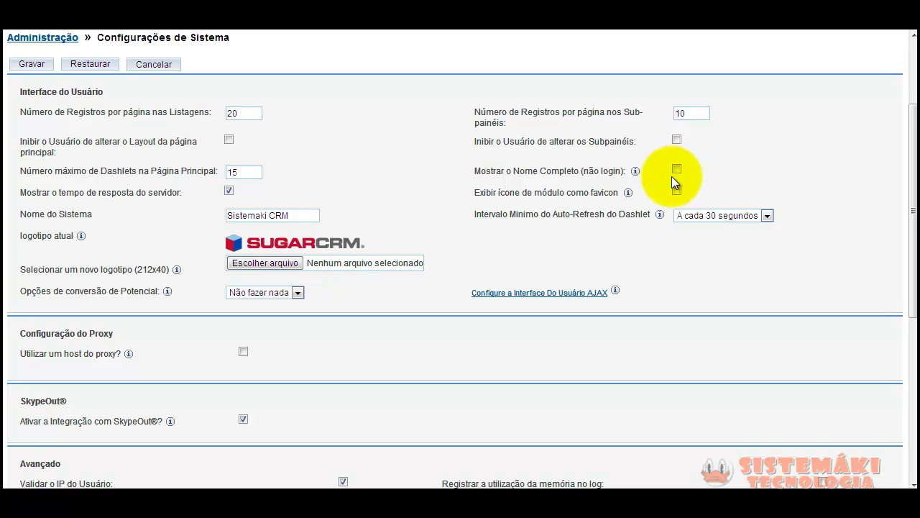
mouse_move(627, 195)
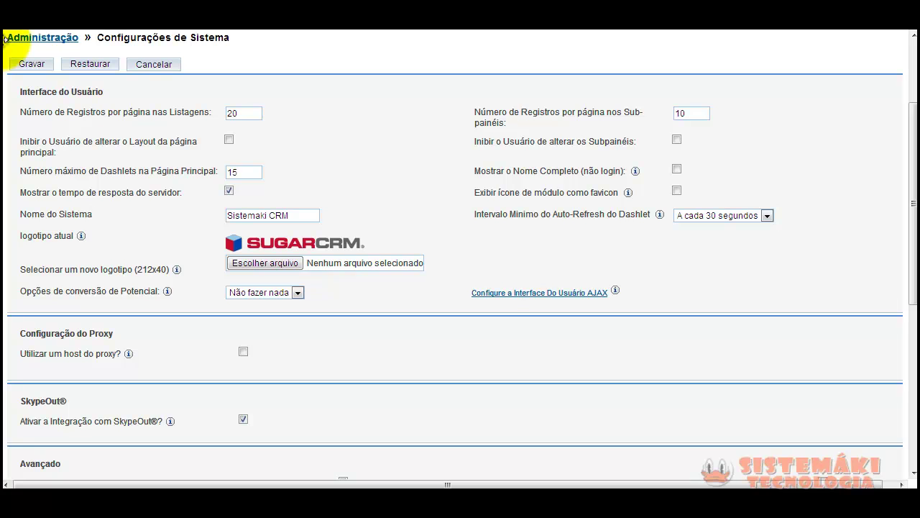
key("F11")
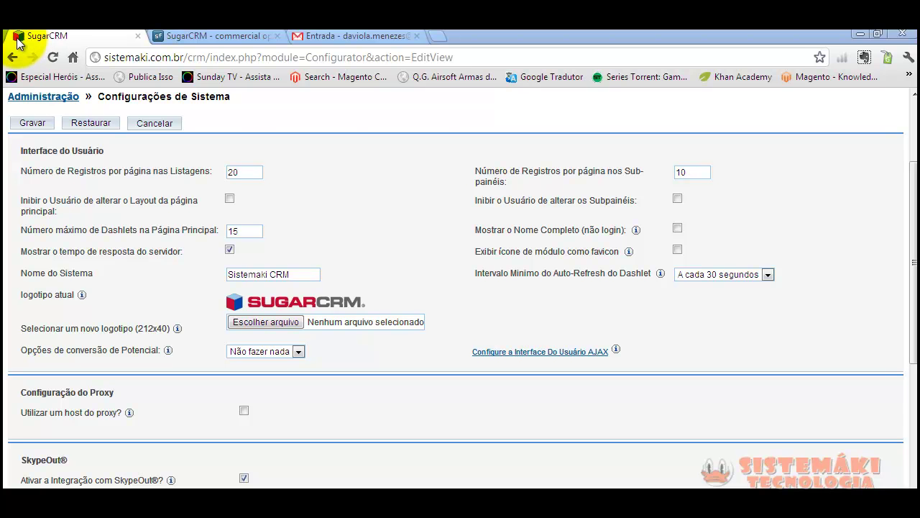
left_click(677, 249)
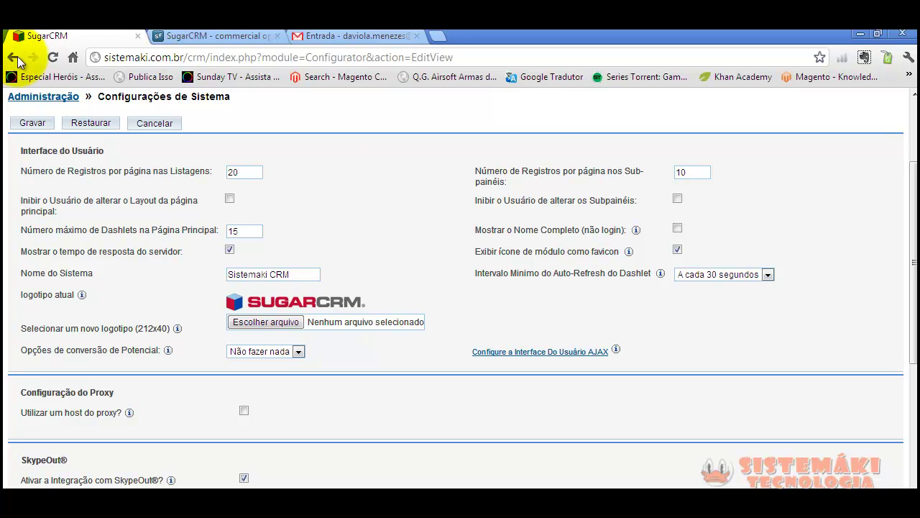
left_click(678, 250)
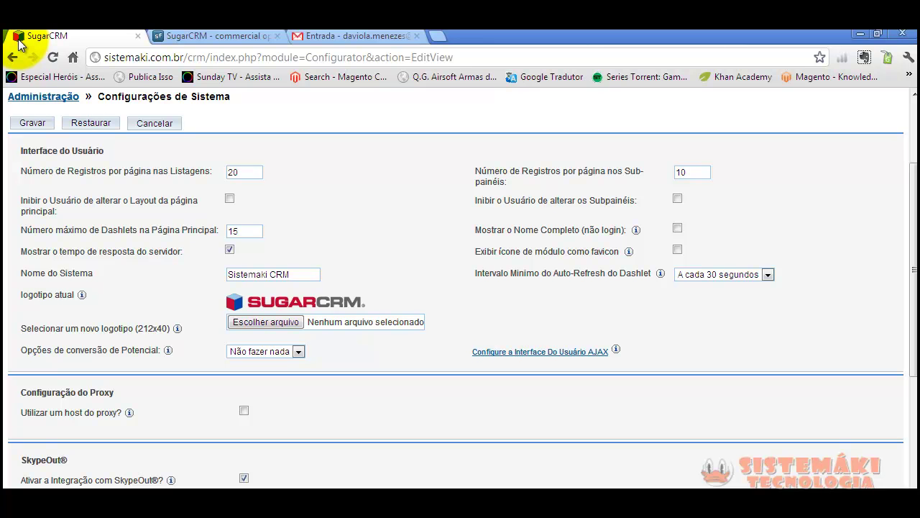
left_click(677, 249)
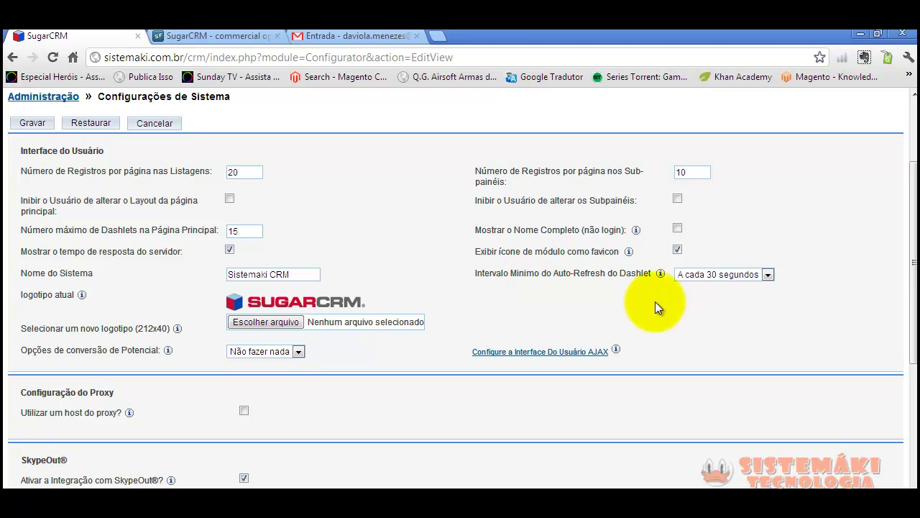
mouse_move(629, 250)
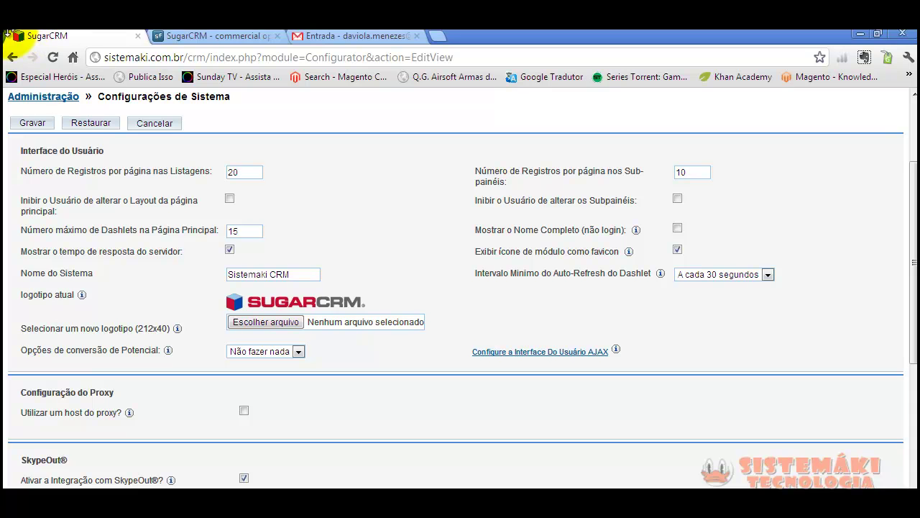
key("F11")
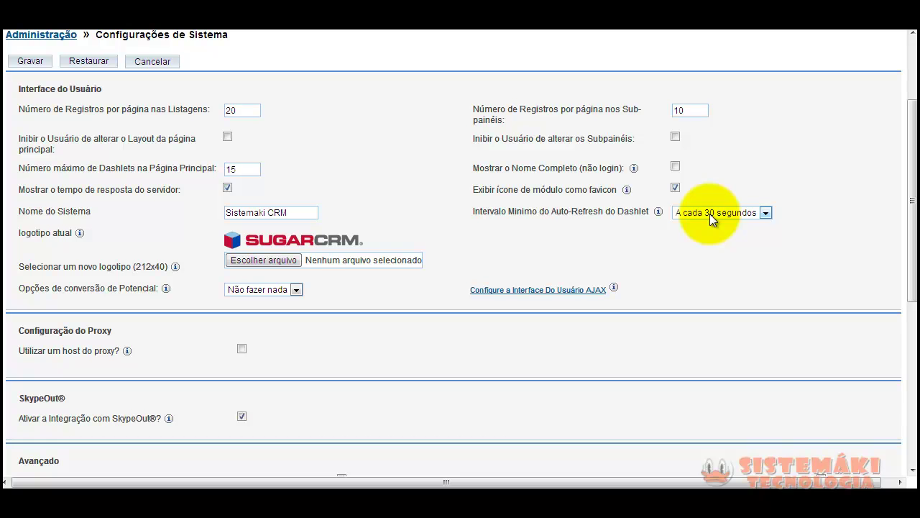
Leave the system settings without saving and open the Principal page from the Todos module group
left_click_drag(910, 257, 911, 124)
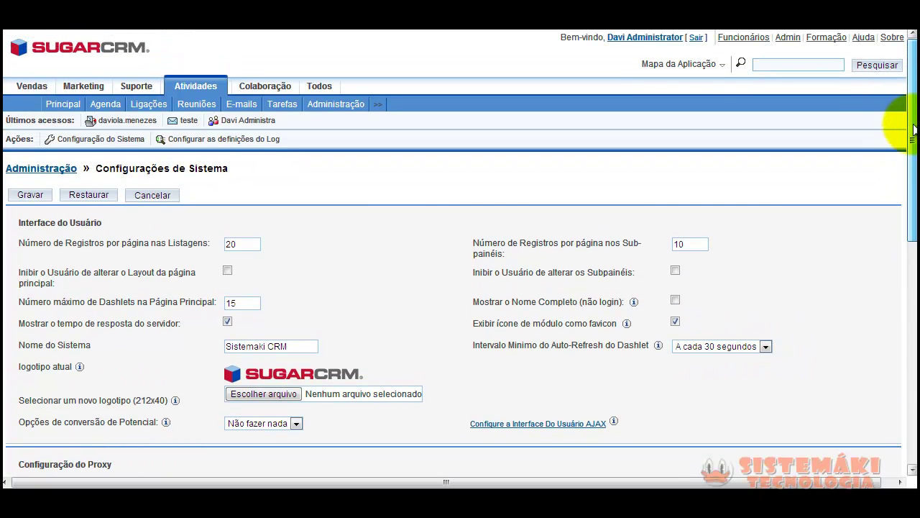
left_click(788, 38)
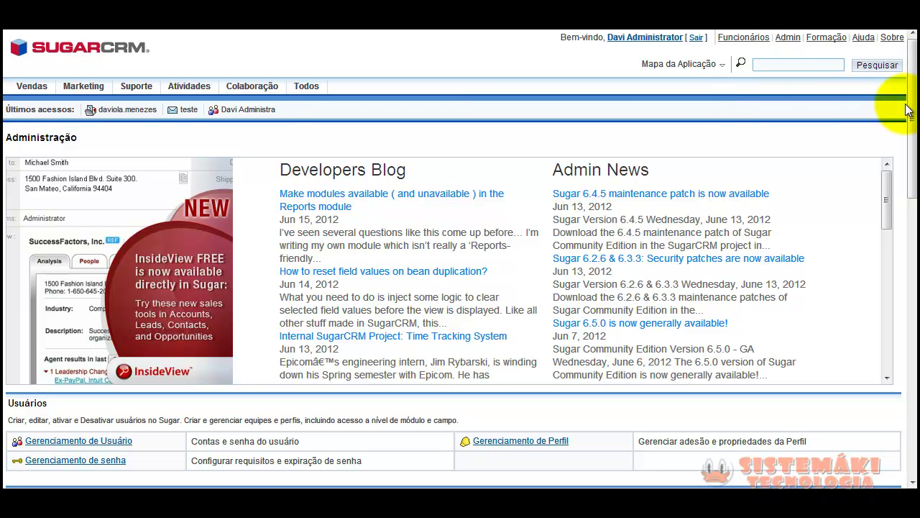
left_click_drag(912, 108, 887, 76)
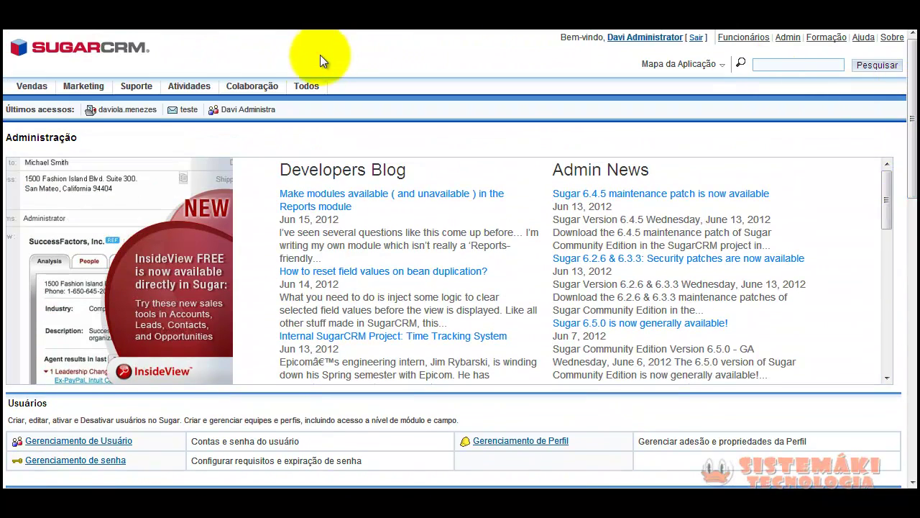
left_click(307, 86)
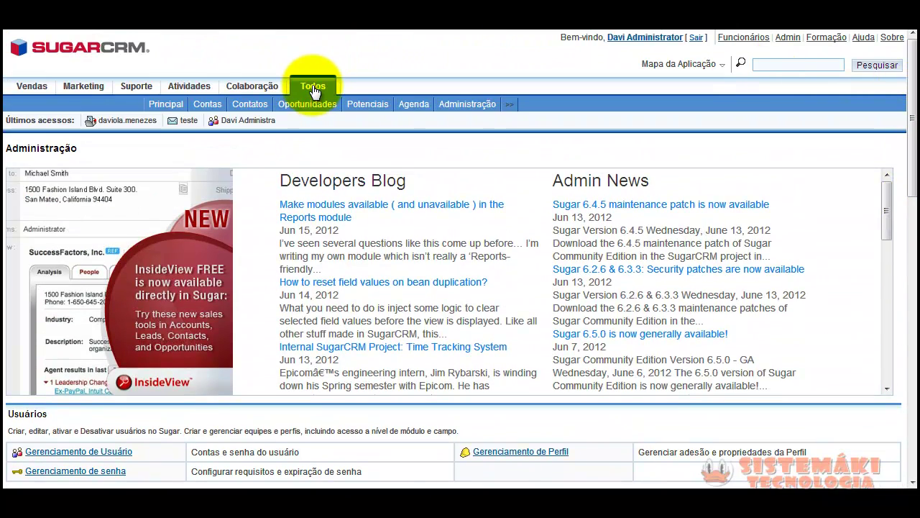
left_click(166, 105)
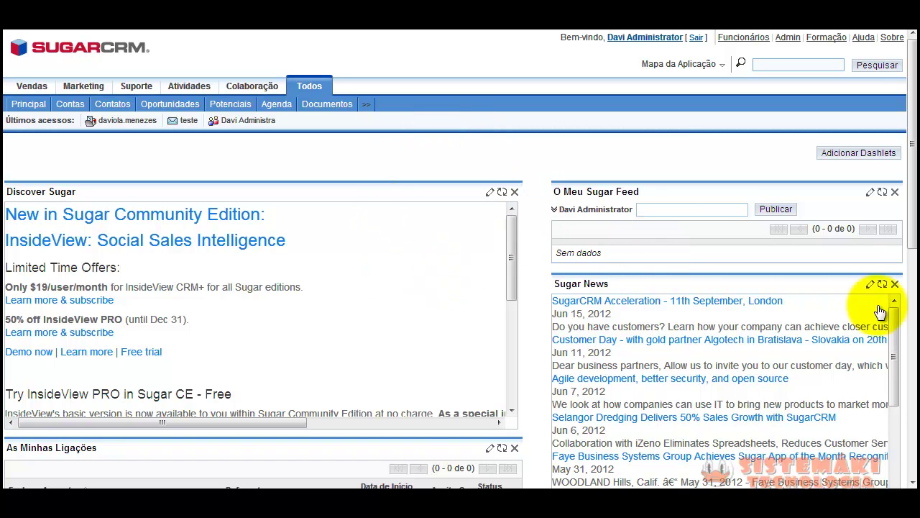
Examine the home page dashlets, including As Minhas Ligações, As Minhas Reuniões and Sugar News
left_click_drag(913, 147, 904, 255)
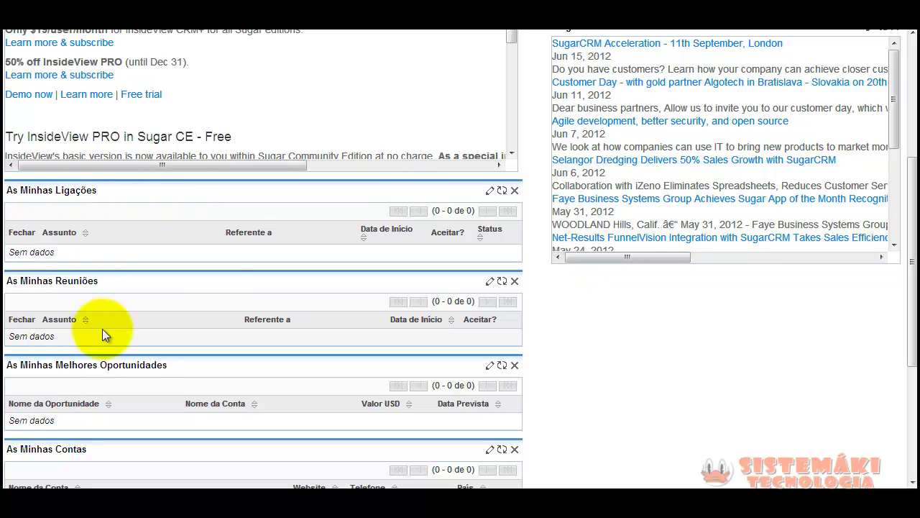
mouse_move(462, 281)
left_mouse_down()
mouse_move(445, 192)
mouse_move(446, 287)
left_mouse_up()
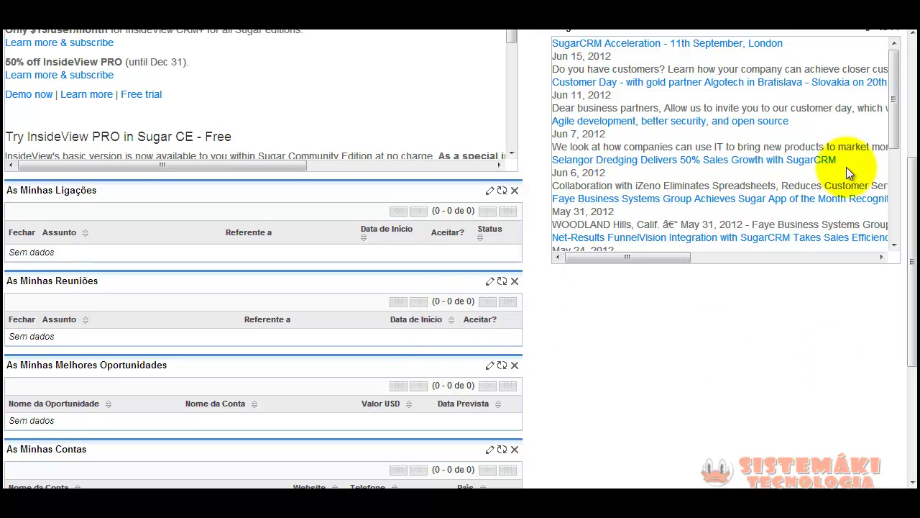
scroll(900, 173, "up", 1)
scroll(900, 173, "up", 2)
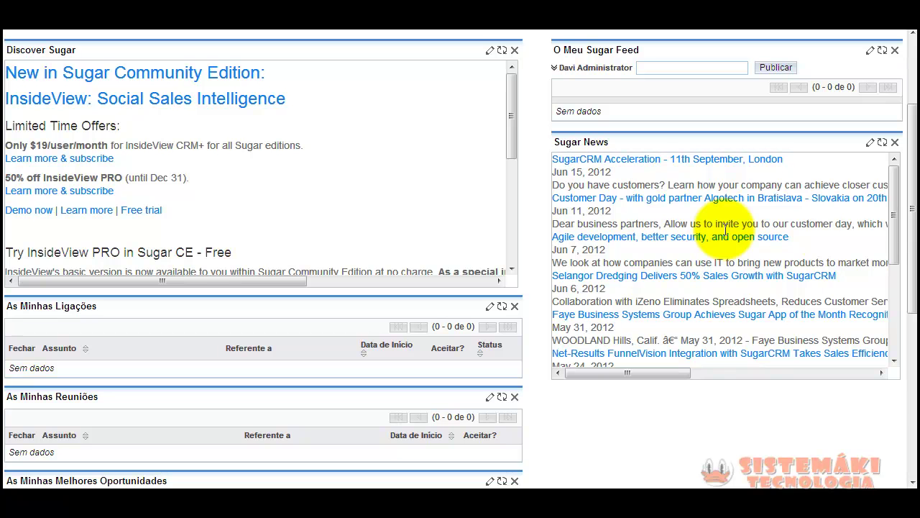
left_click_drag(914, 237, 912, 157)
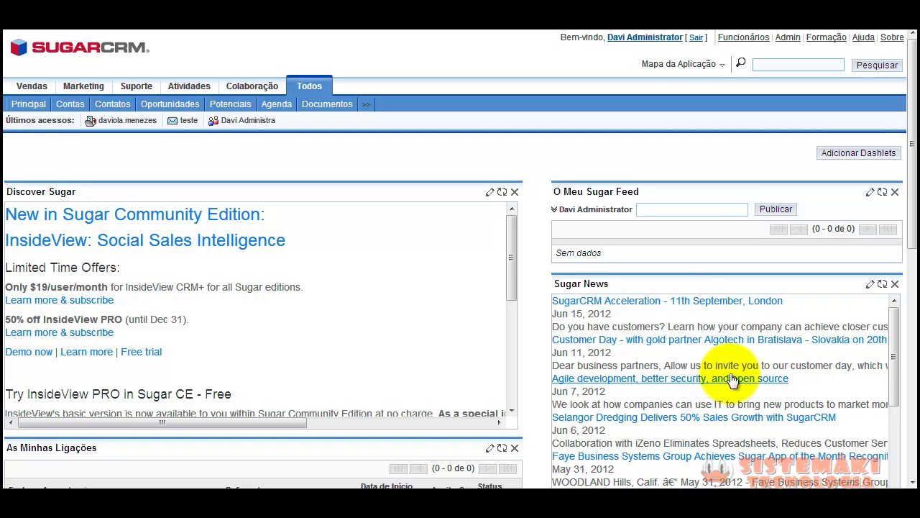
Reopen Configurações do Sistema from the administration area and set Intervalo Minimo do Auto-Refresh do Dashlet to "A cada 10 minutos"
left_click(788, 39)
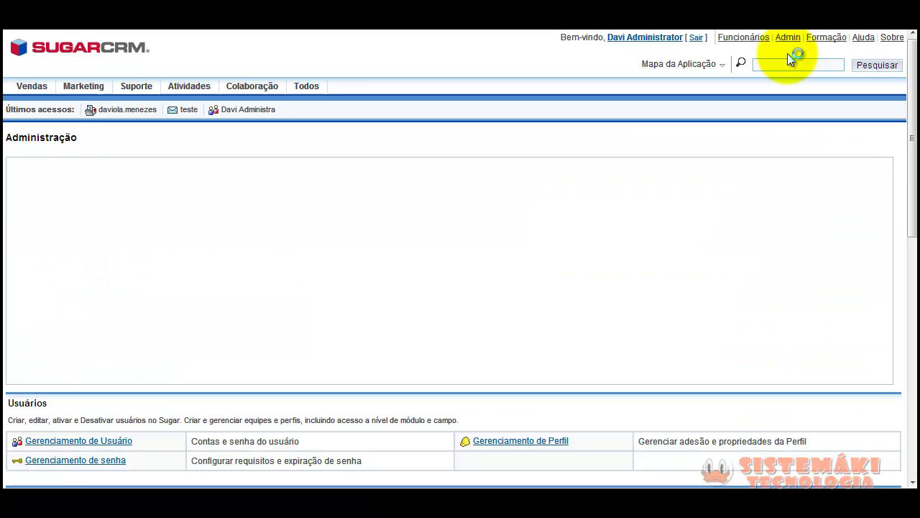
left_click_drag(910, 97, 911, 200)
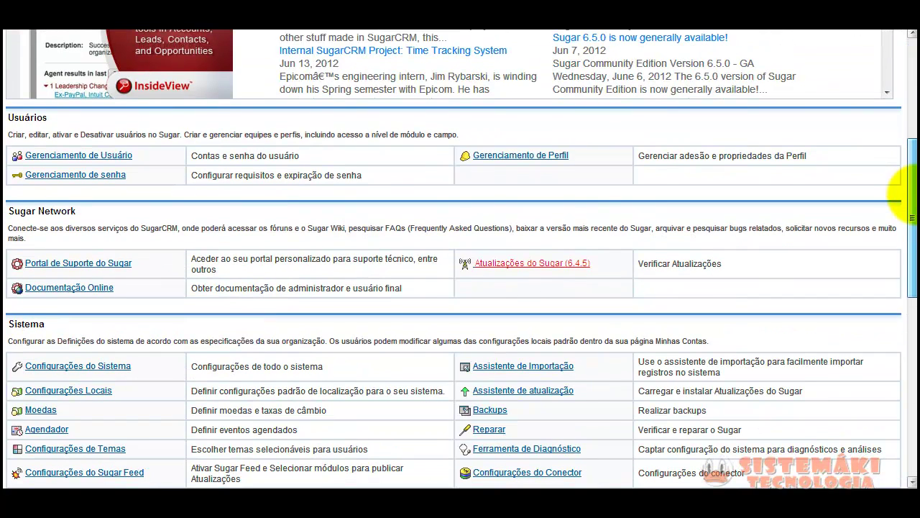
left_click_drag(911, 200, 911, 232)
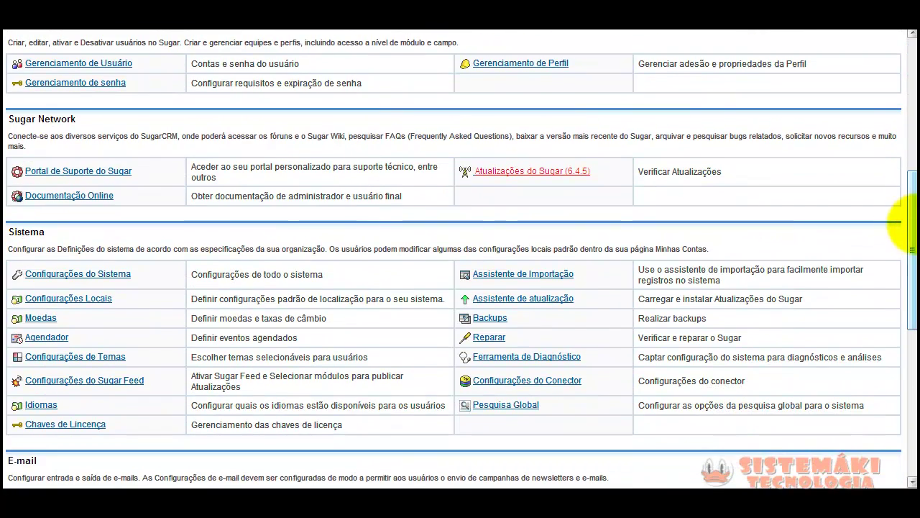
left_click(74, 276)
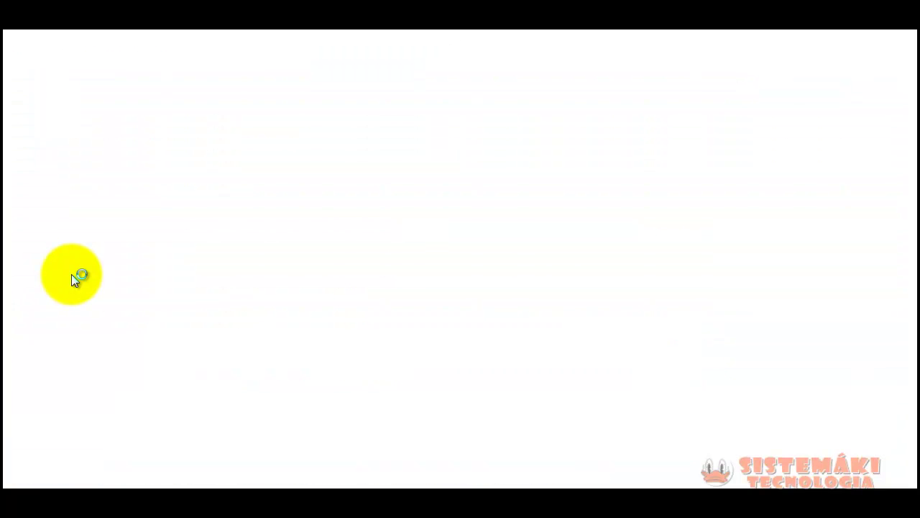
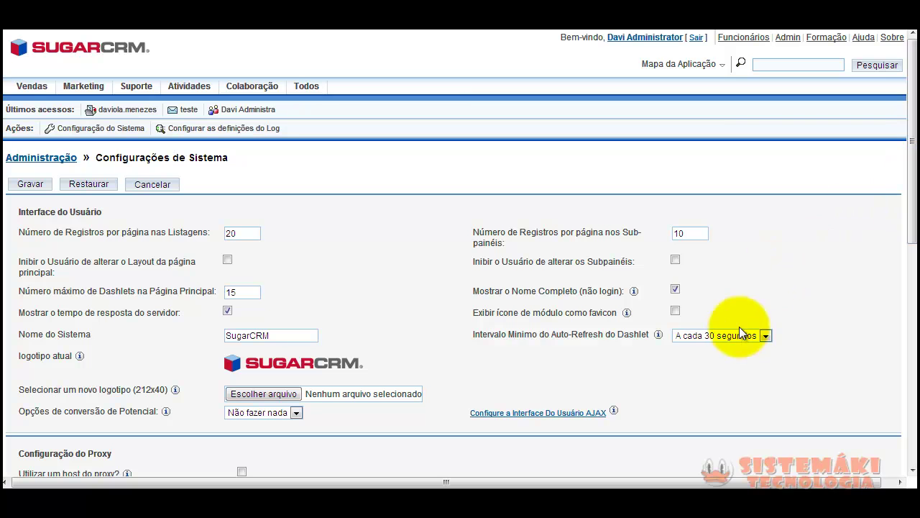
left_click(736, 336)
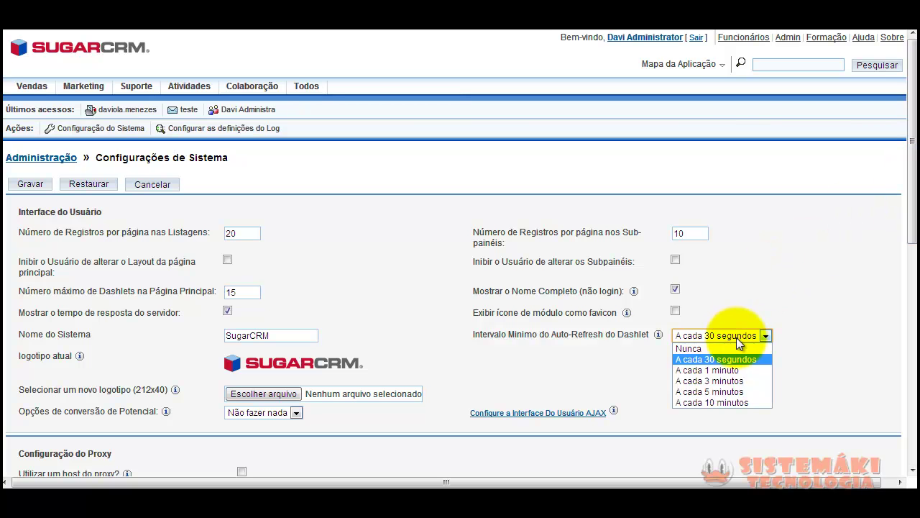
left_click(714, 401)
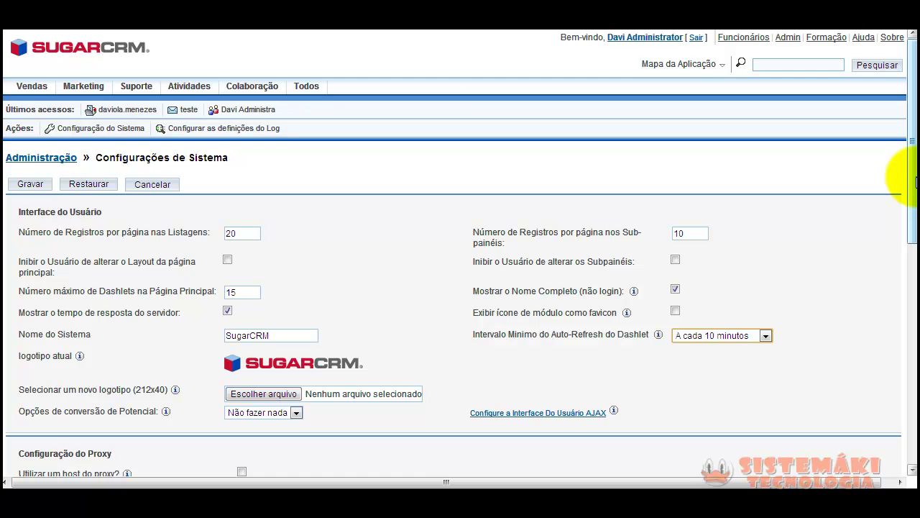
Review the proxy host and SkypeOut integration settings, reading the SkypeOut help and keeping the integration enabled
left_click_drag(915, 181, 915, 322)
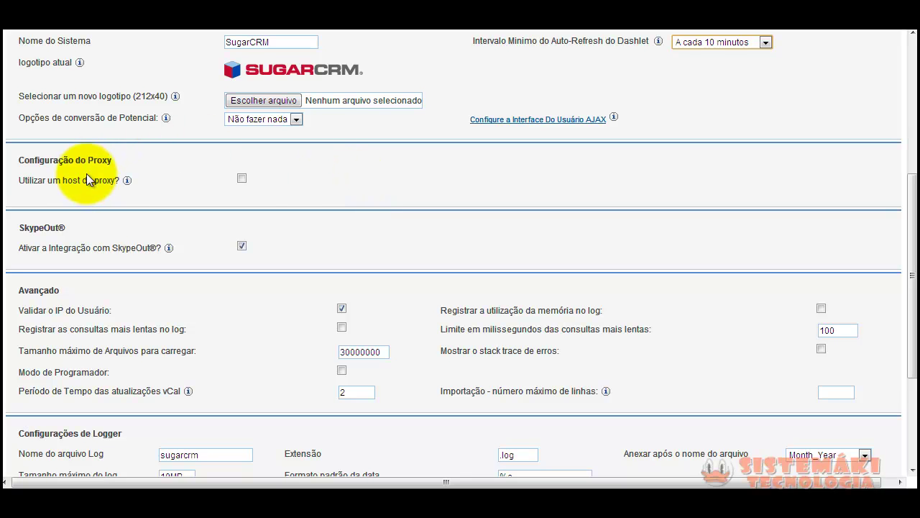
mouse_move(127, 185)
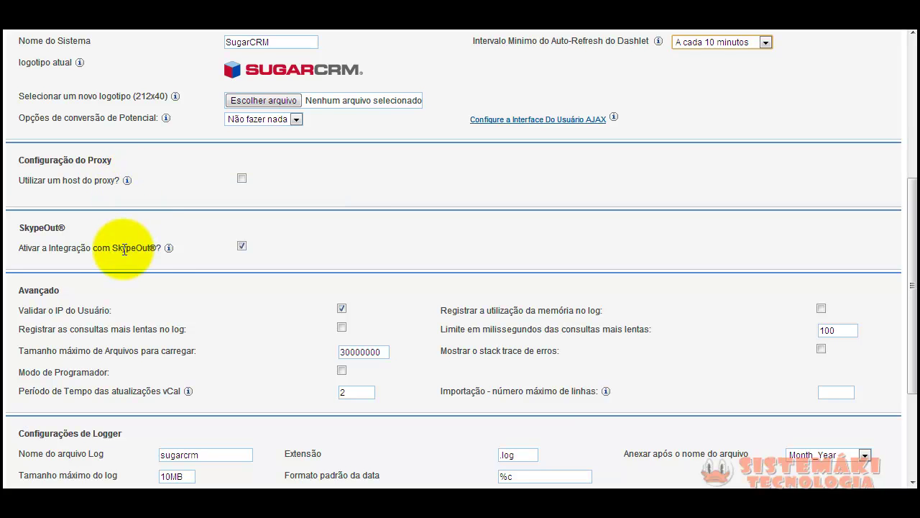
mouse_move(168, 250)
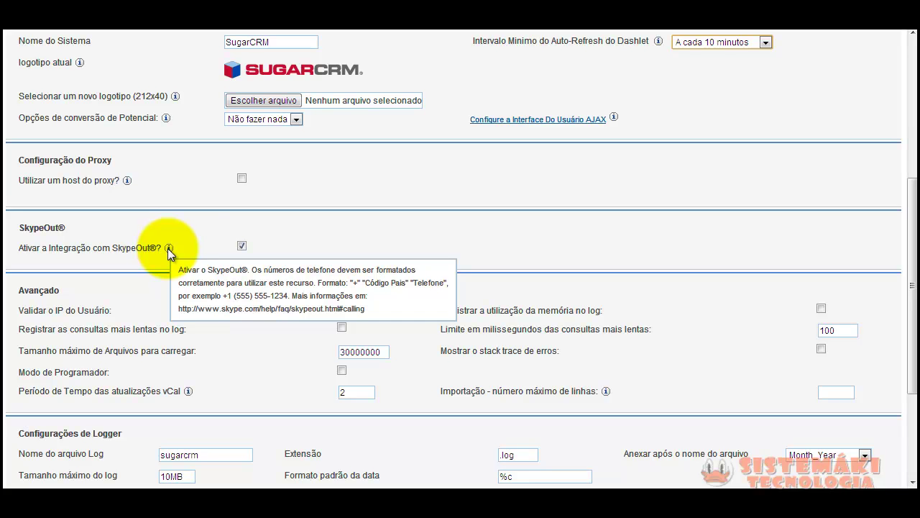
left_click(241, 246)
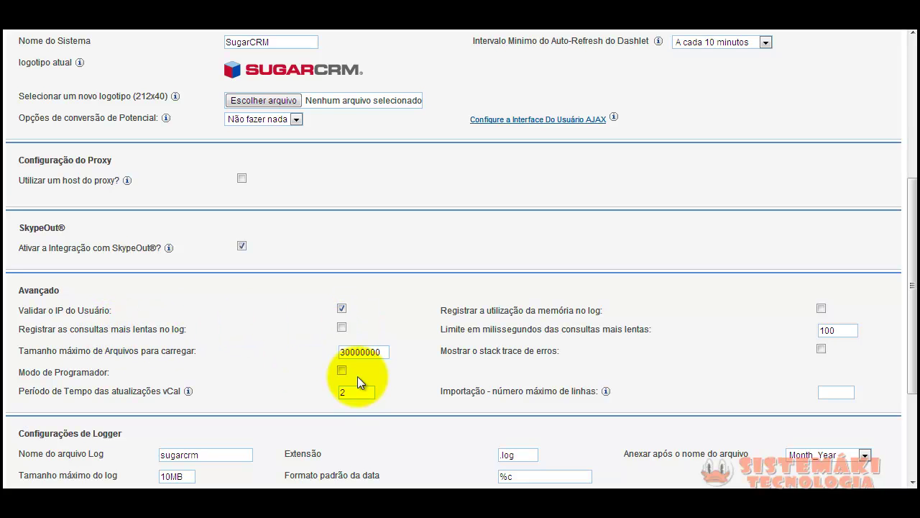
Enable Registrar as consultas mais lentas no log and select the value of Tamanho máximo de Arquivos para carregar
left_click(343, 328)
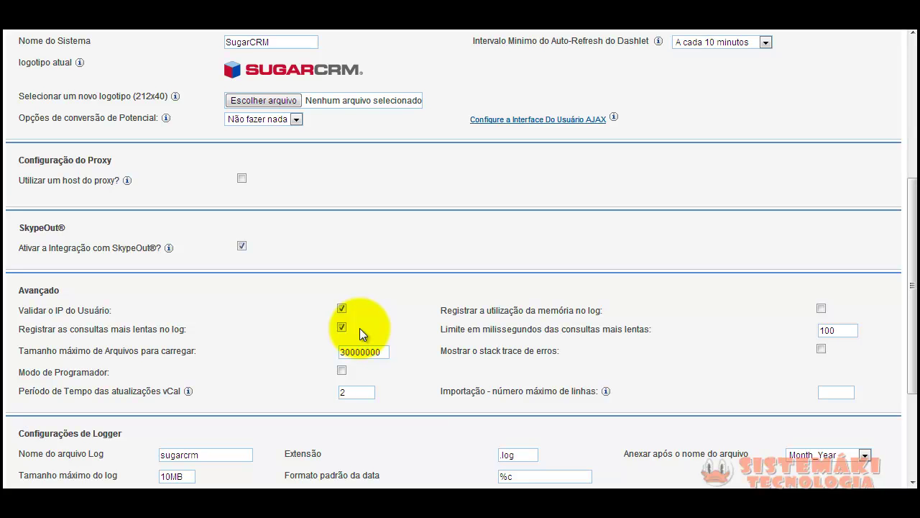
left_click_drag(381, 351, 311, 351)
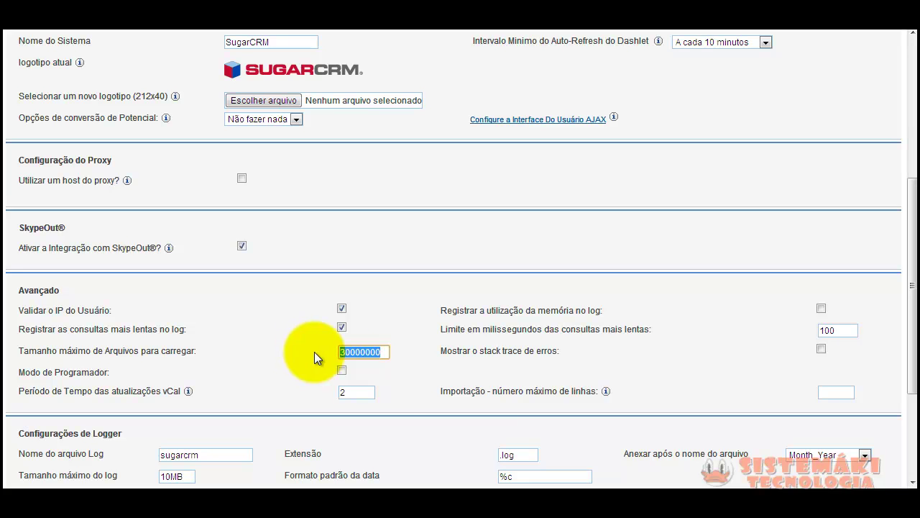
left_click(392, 368)
left_click_drag(382, 352, 337, 352)
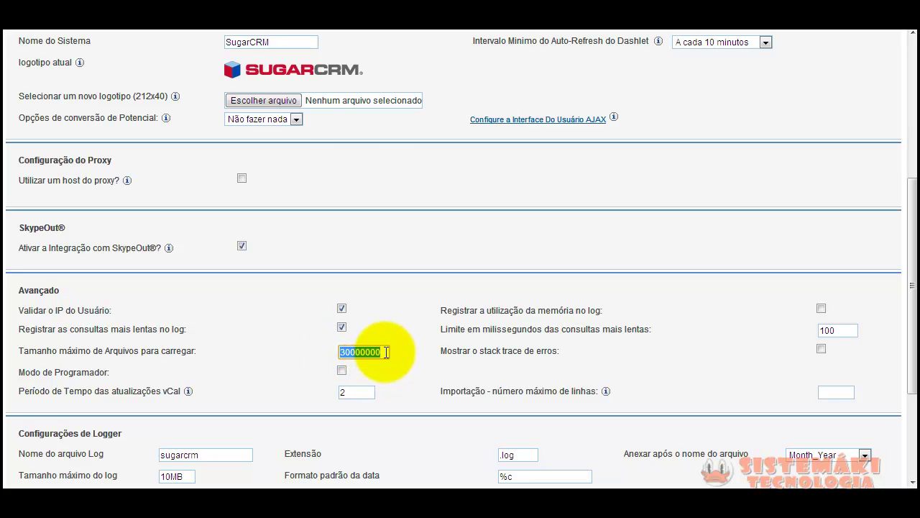
Read the help for Período de Tempo das atualizações vCal and Importação - número máximo de linhas in the Avançado section
left_click(317, 353)
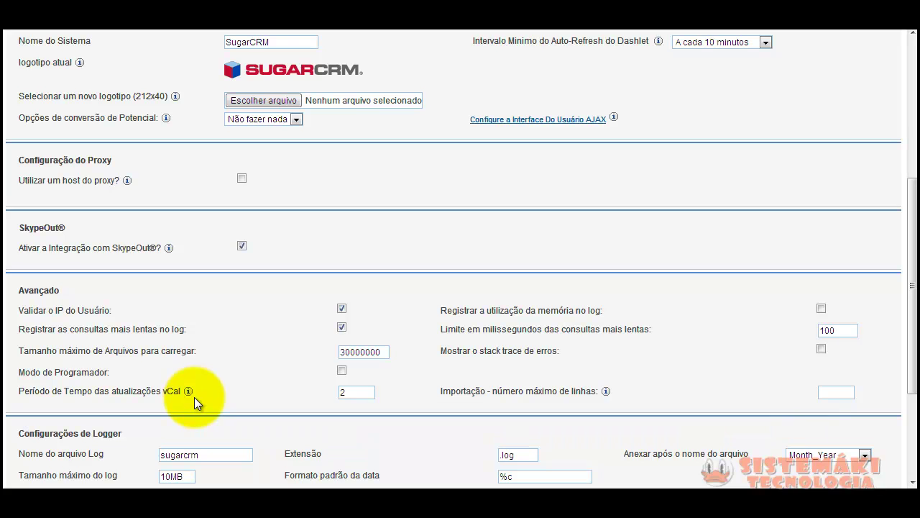
mouse_move(188, 392)
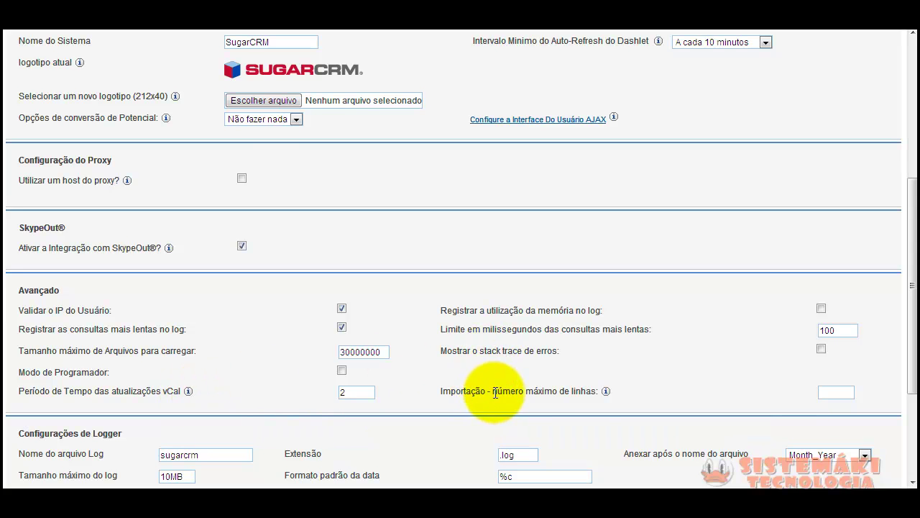
mouse_move(606, 392)
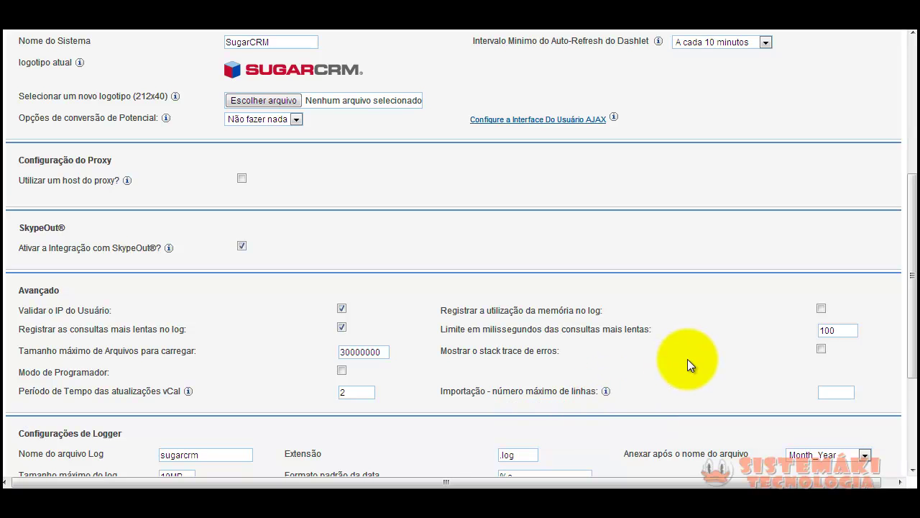
Review Configurações de Logger, including the log file name, the Anexar após o nome do arquivo options and the maximum number of logs
left_click_drag(910, 295, 907, 377)
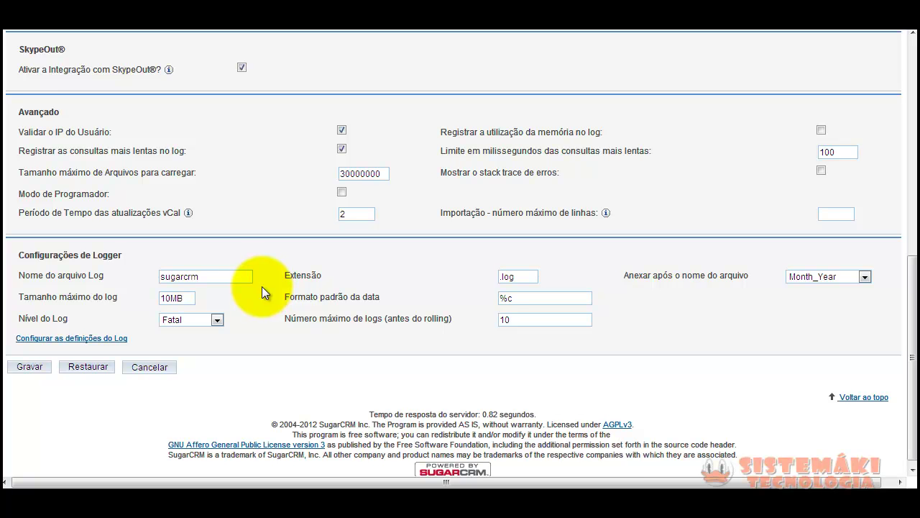
left_click_drag(206, 278, 130, 269)
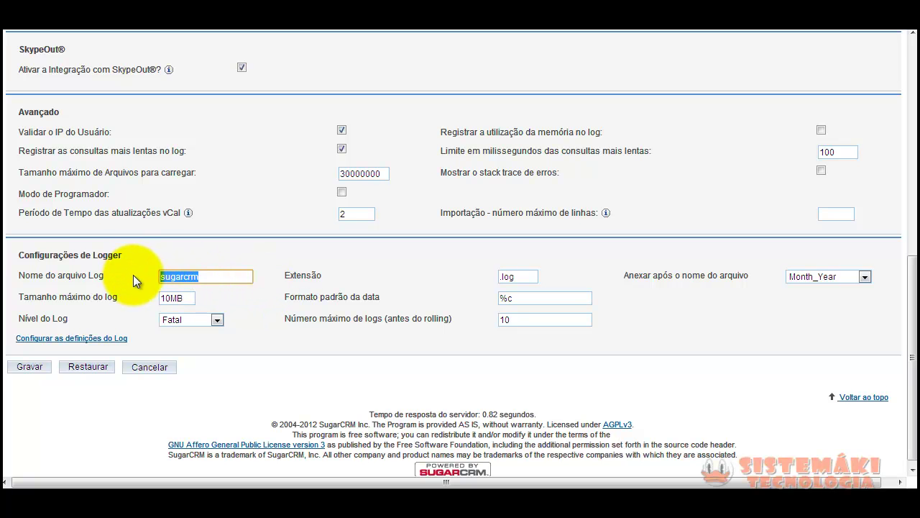
left_click(218, 277)
left_click(235, 323)
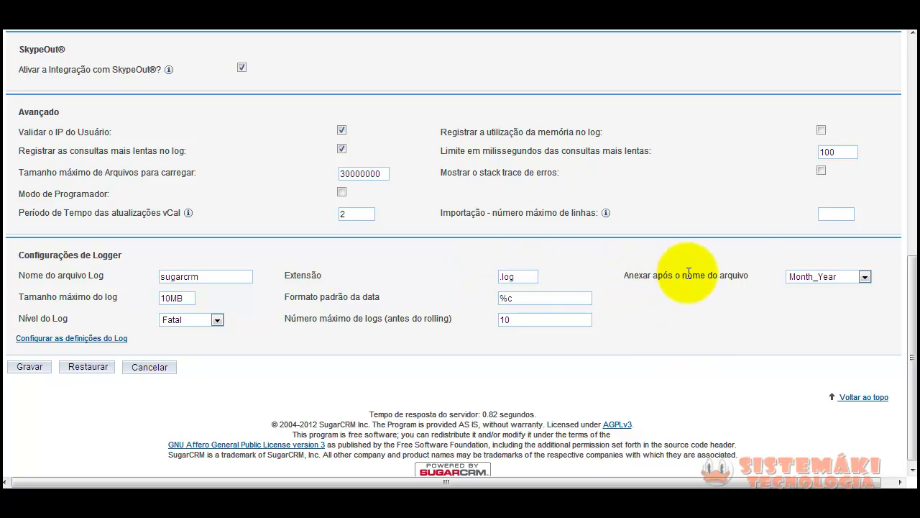
left_click(814, 278)
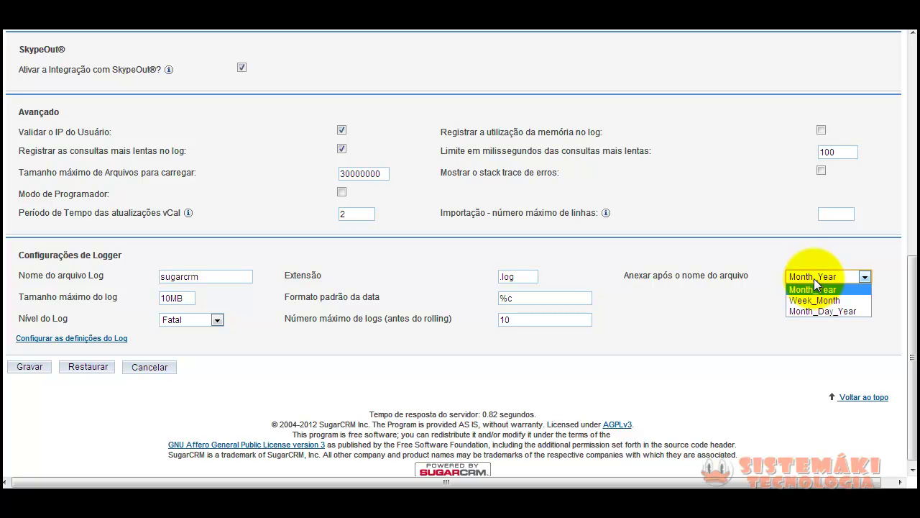
left_click(764, 268)
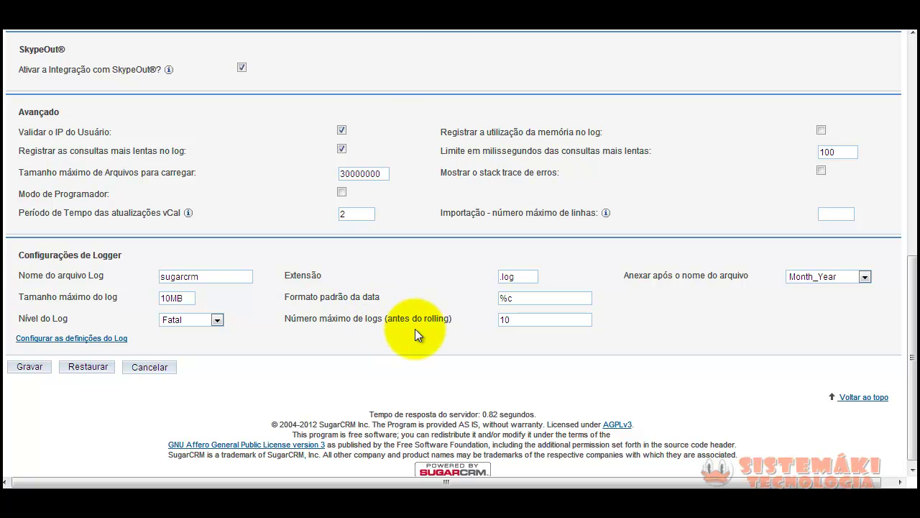
left_click_drag(524, 321, 467, 314)
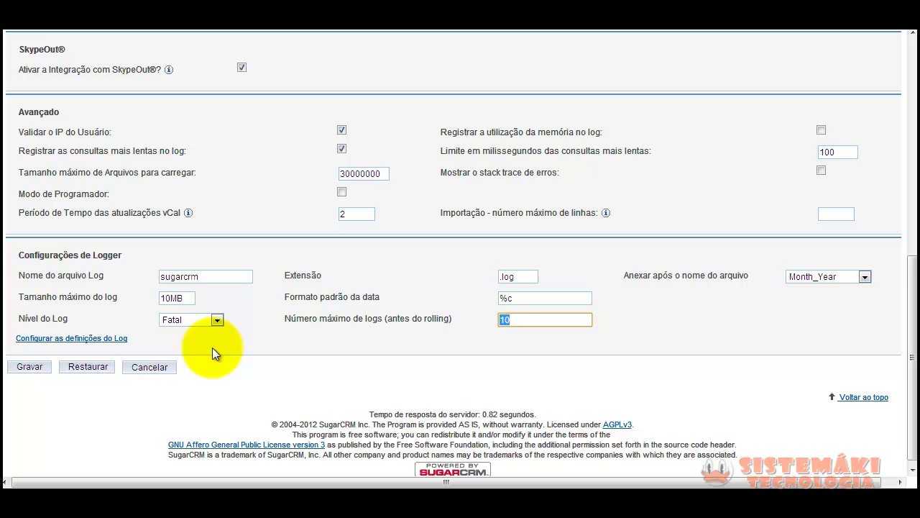
Save the system settings and bring up the Sistema section of the administration page
left_click(34, 374)
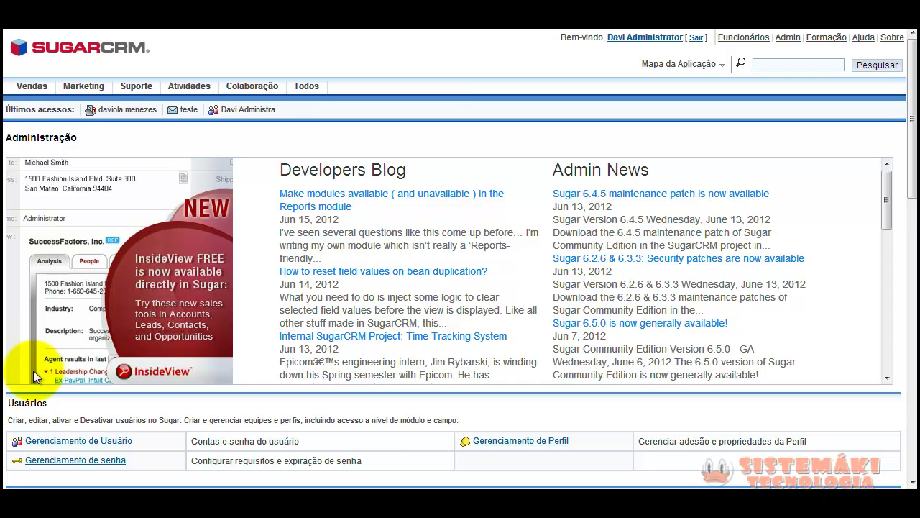
left_click_drag(910, 69, 910, 208)
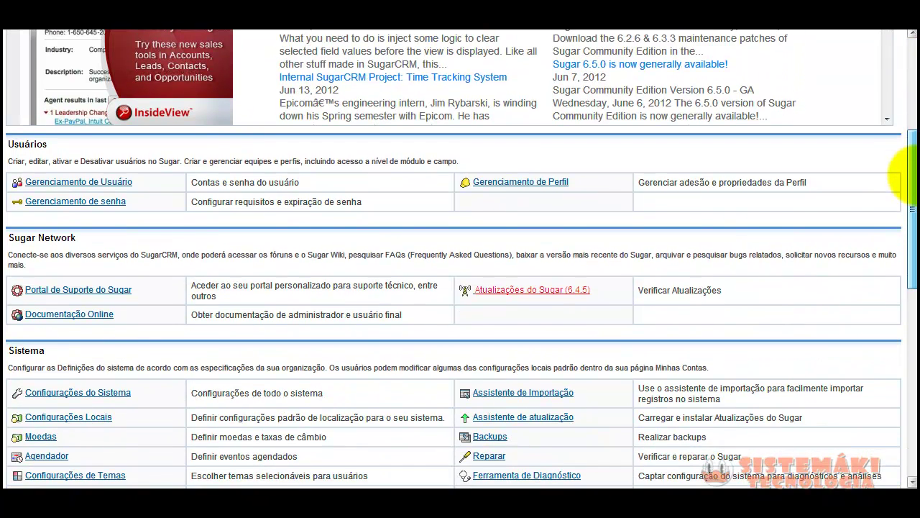